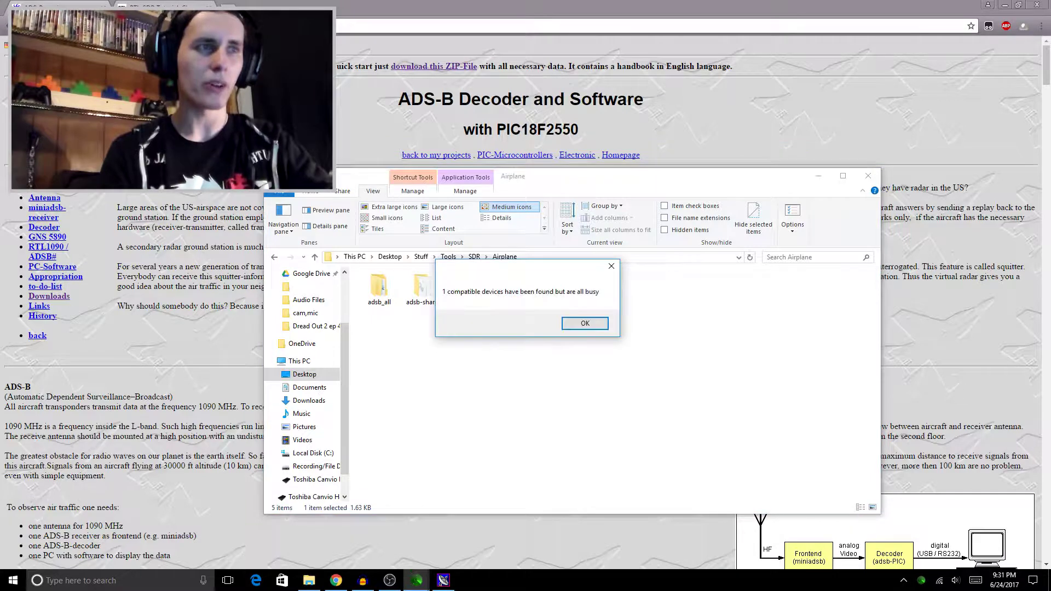
# Dismiss the busy-device message and close the extra ADSB# window.
pyautogui.press('Return')
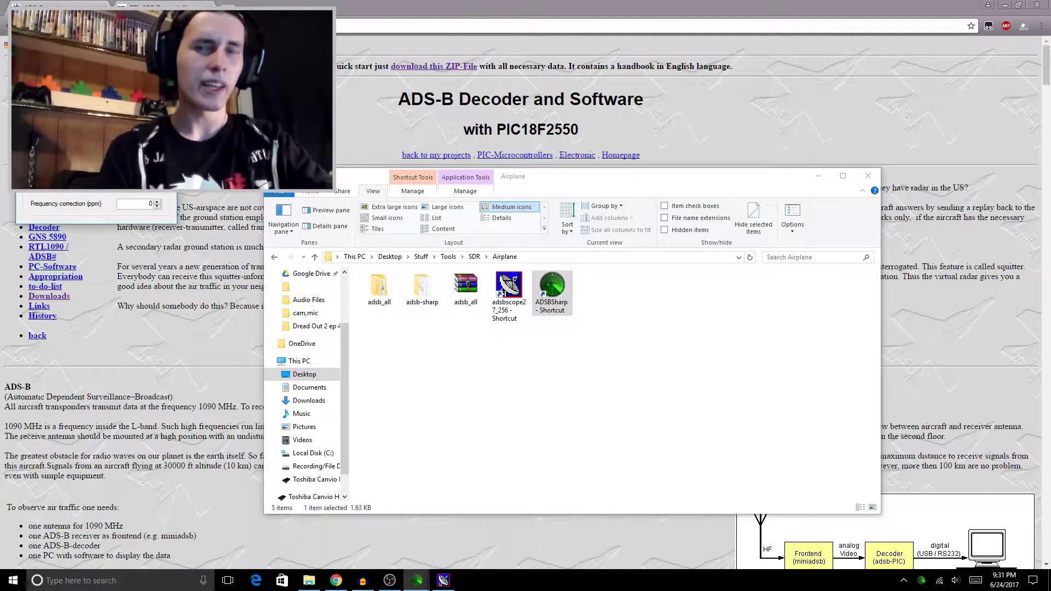
pyautogui.hotkey('alt', 'F4')
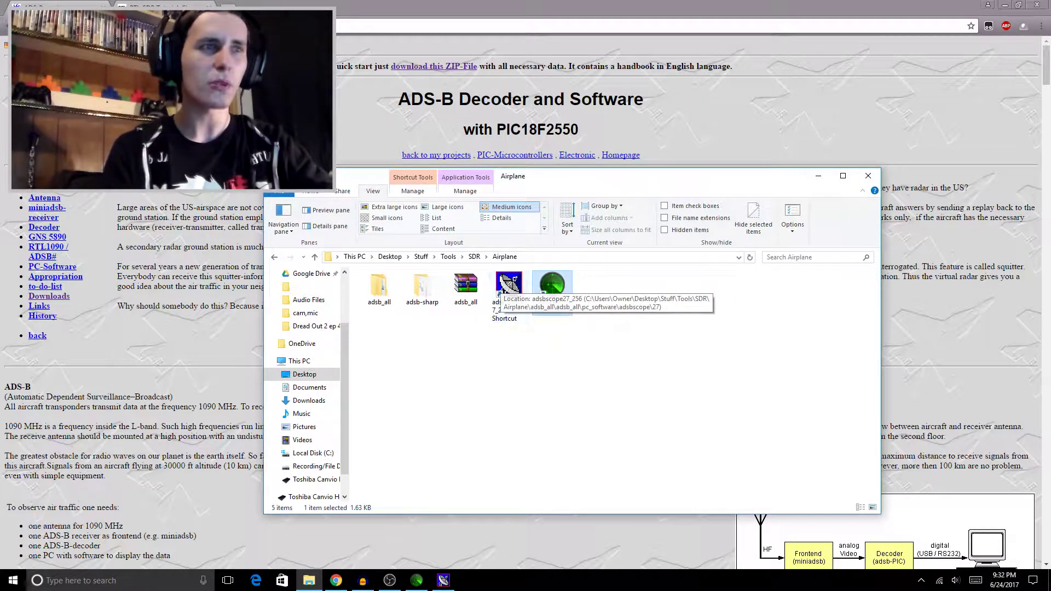
# Review the requirements for an ADS-B air radar in the RTL-SDR tutorial in the browser.
pyautogui.click(165, 6)
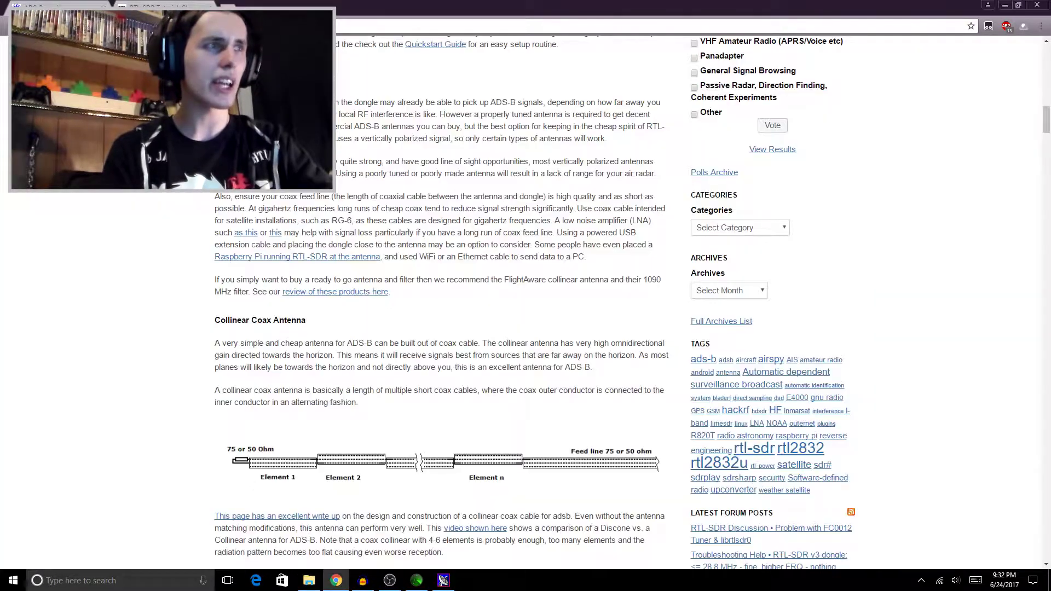
pyautogui.scroll(8, 437, 199)
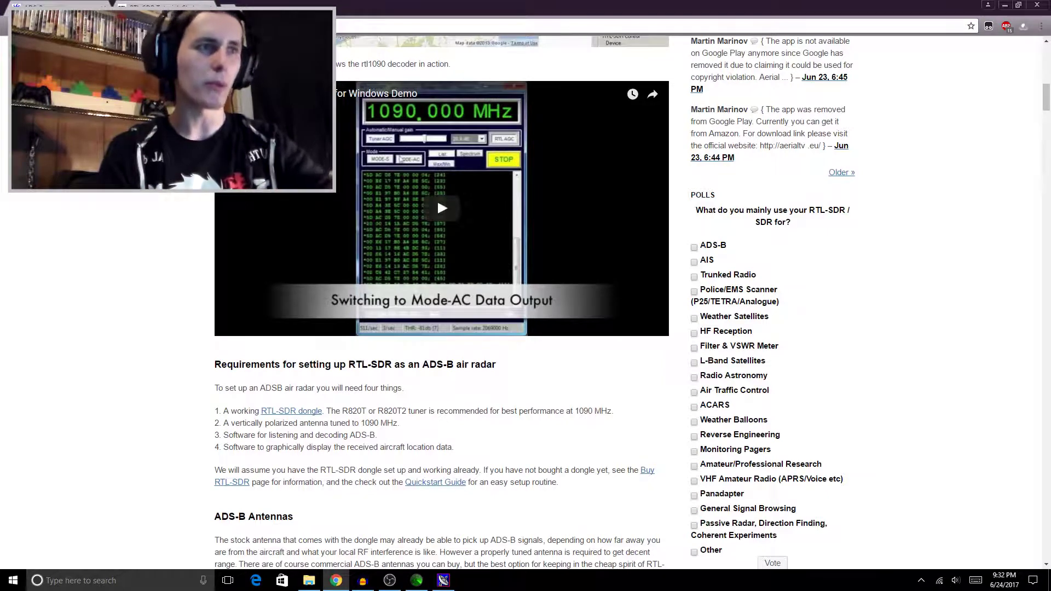
pyautogui.hotkey('alt', 'Tab')
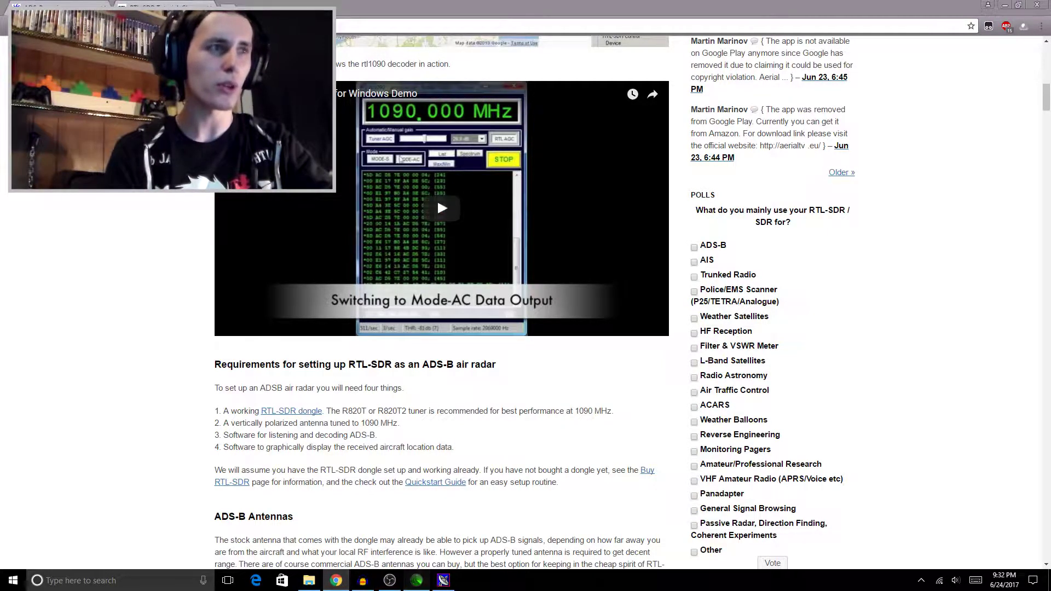
# Close the running adsbSCOPE and ADSB# programs.
pyautogui.click(443, 580)
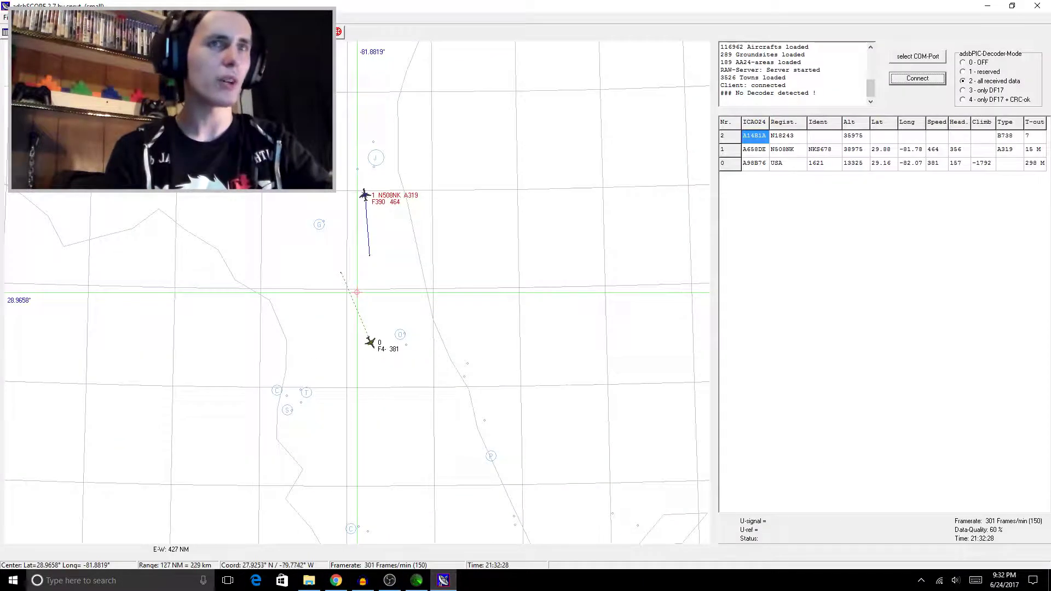
pyautogui.click(1038, 5)
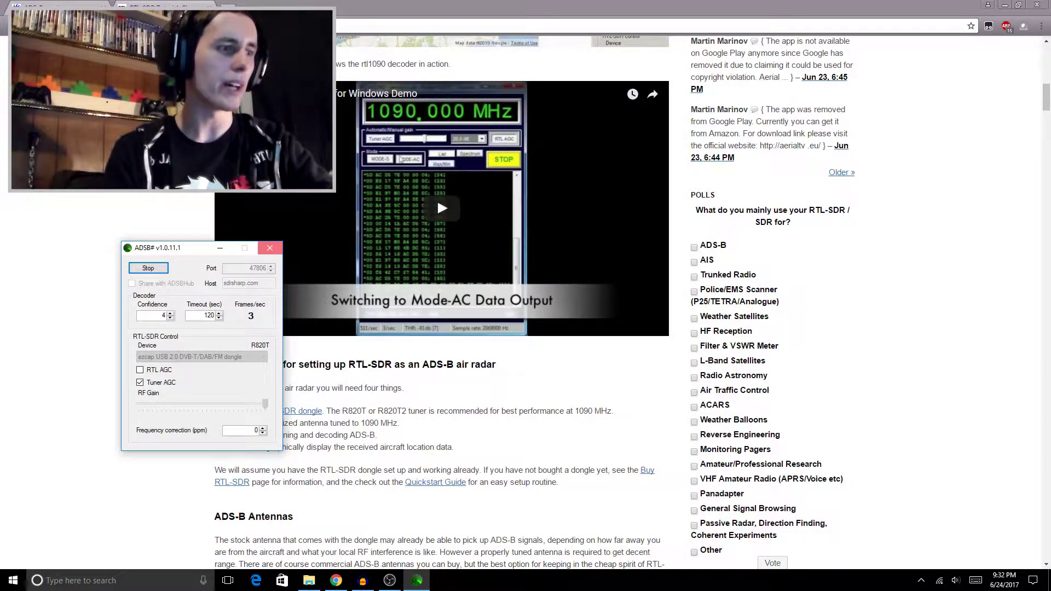
pyautogui.click(270, 248)
# Launch ADSB# from the Airplane folder and keep the ezcap USB 2.0 DVB-T/DAB/FM dongle as the device.
pyautogui.click(309, 580)
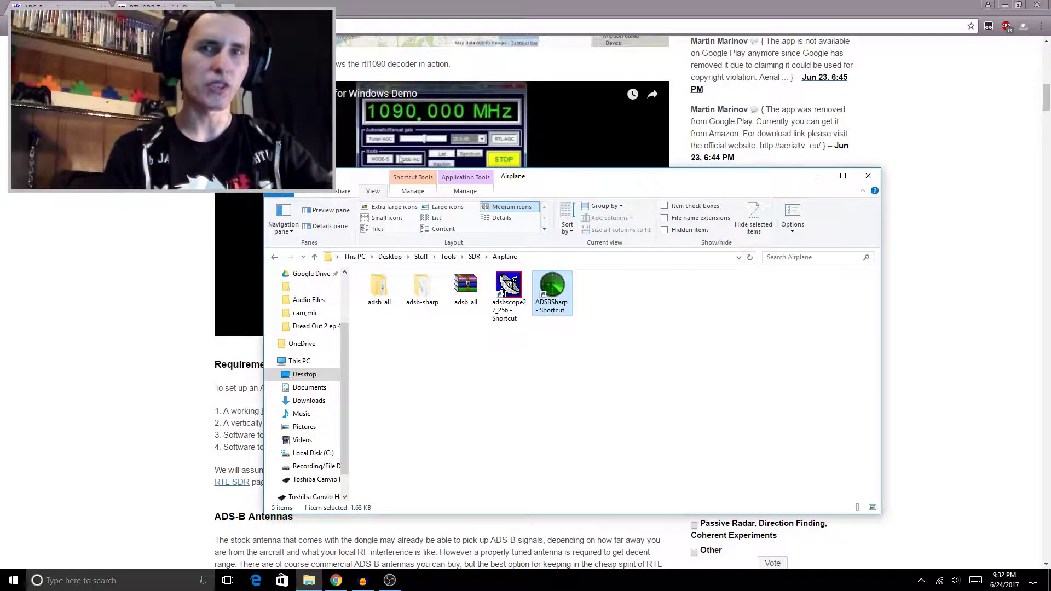
pyautogui.press('Return')
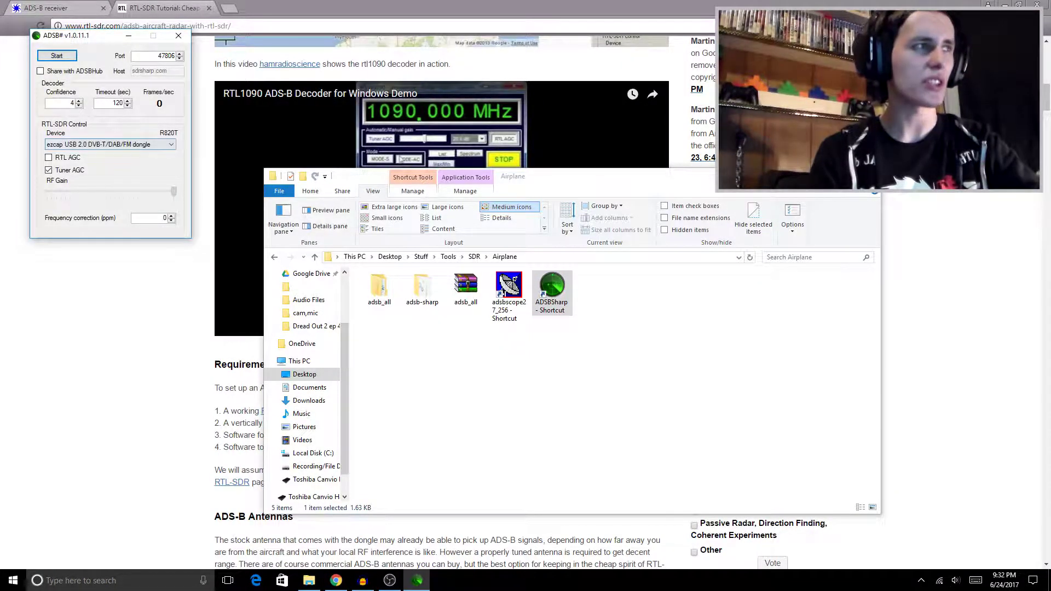
pyautogui.click(110, 145)
pyautogui.click(110, 145)
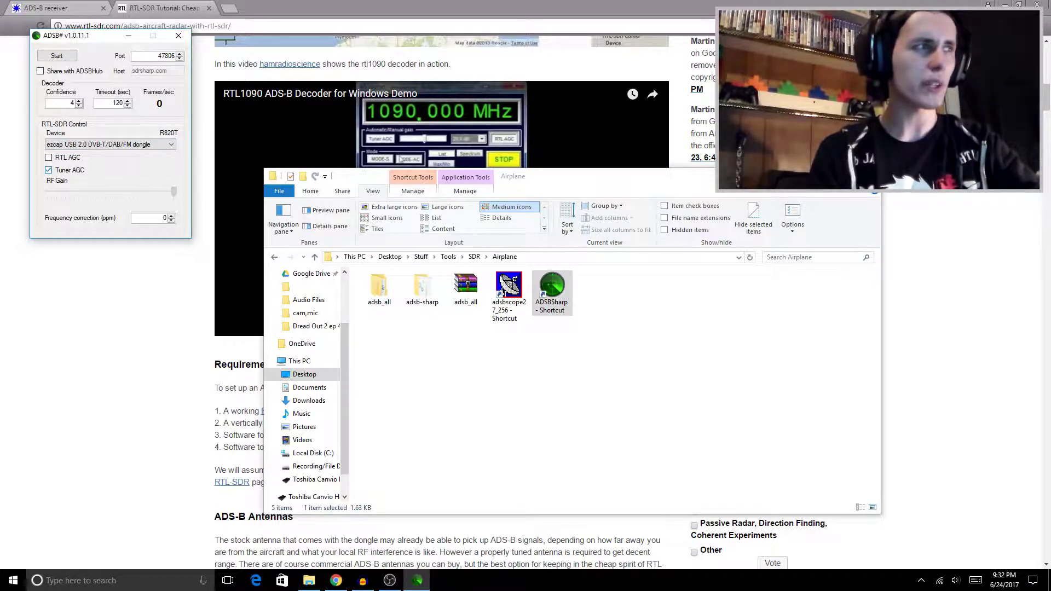
# Start decoding in ADSB# with Tuner AGC enabled, and launch adsbSCOPE from the Airplane folder.
pyautogui.click(49, 169)
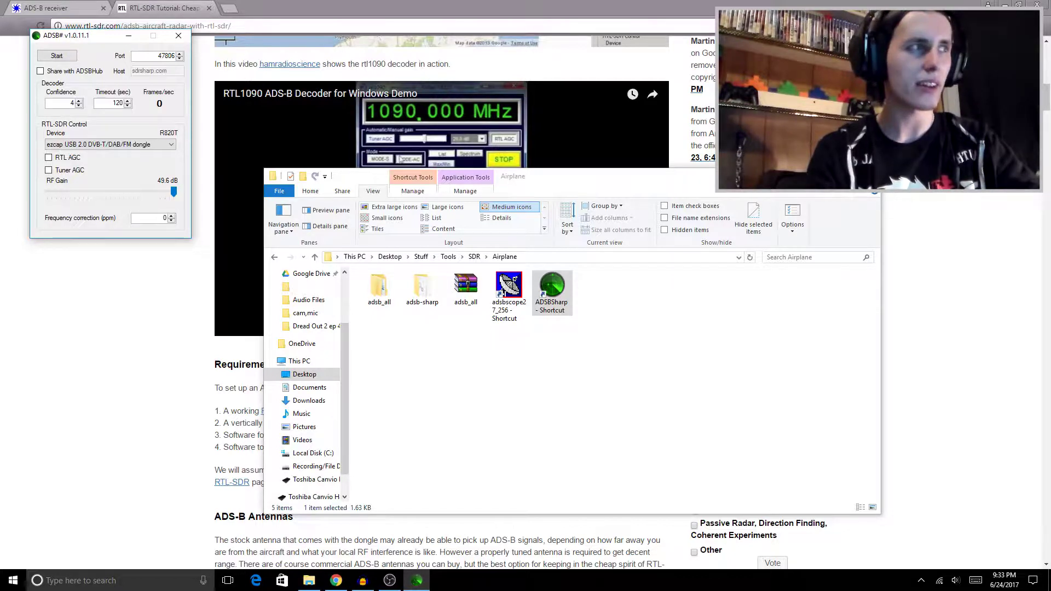
pyautogui.click(48, 170)
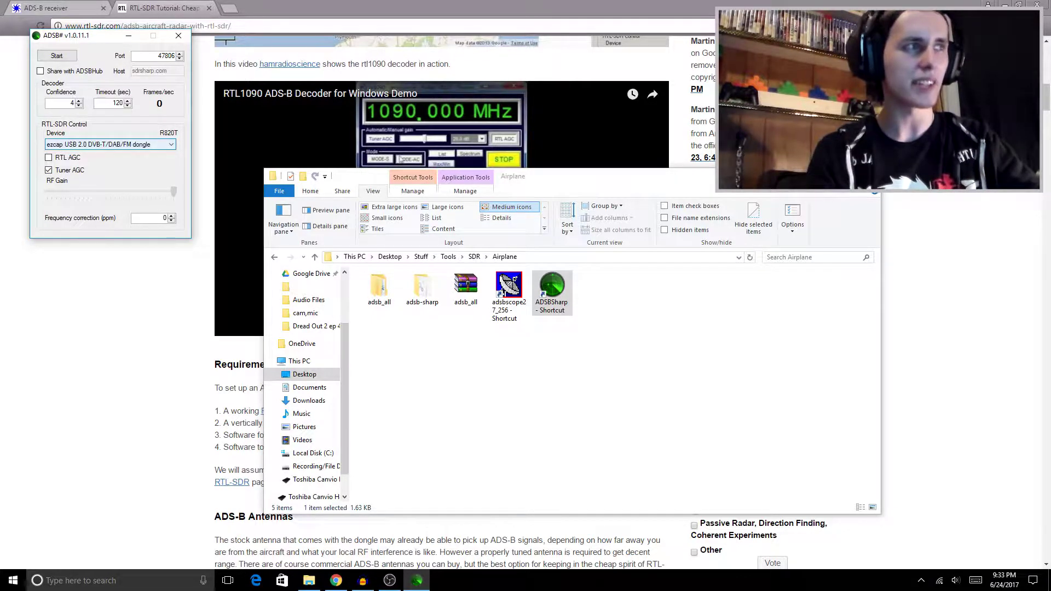
pyautogui.press('Tab')
pyautogui.press('Tab')
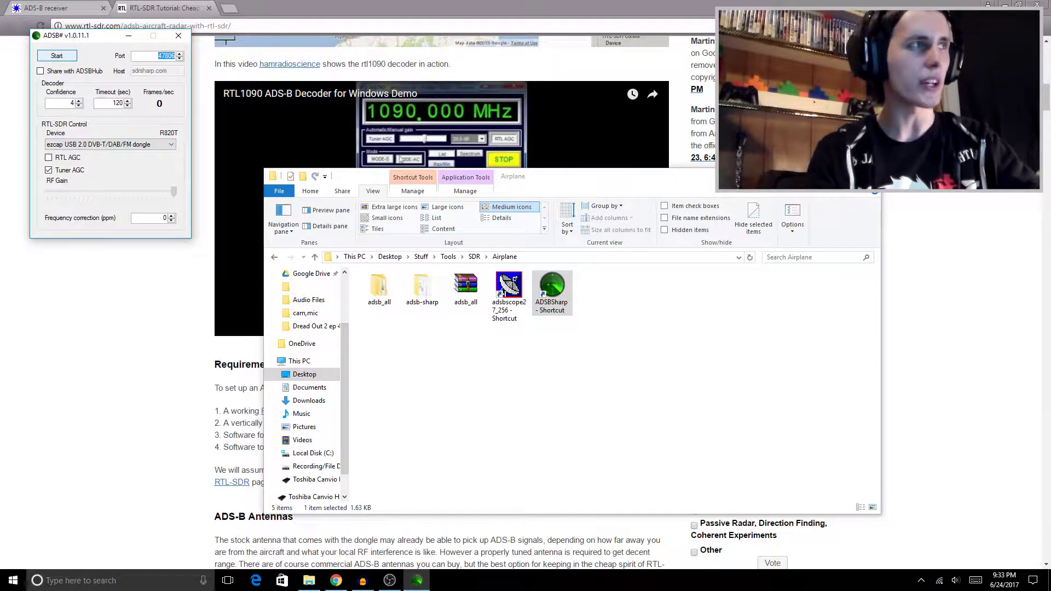
pyautogui.press('Tab')
pyautogui.press('space')
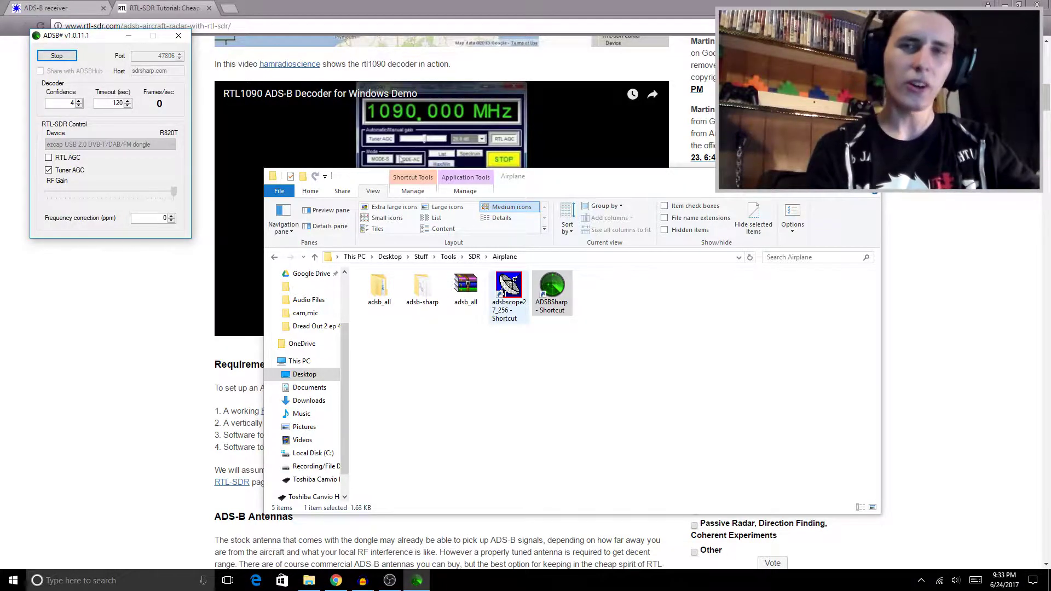
pyautogui.doubleClick(509, 284)
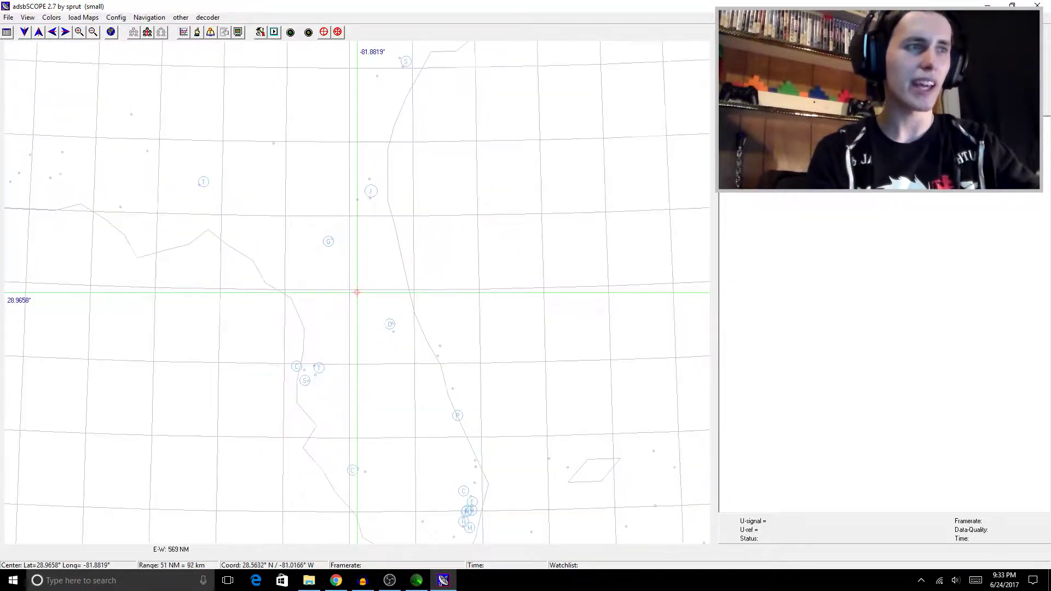
# Examine the adsbSCOPE map around Florida at several zoom levels, out to all of North America.
pyautogui.scroll(-2, 443, 315)
pyautogui.scroll(-4, 357, 293)
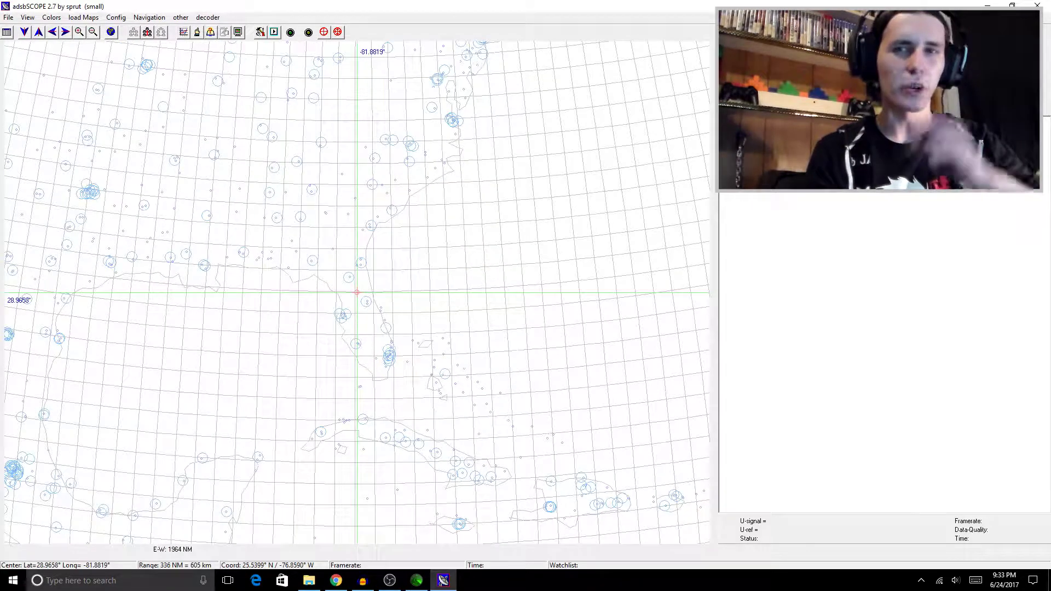
pyautogui.scroll(-2, 462, 296)
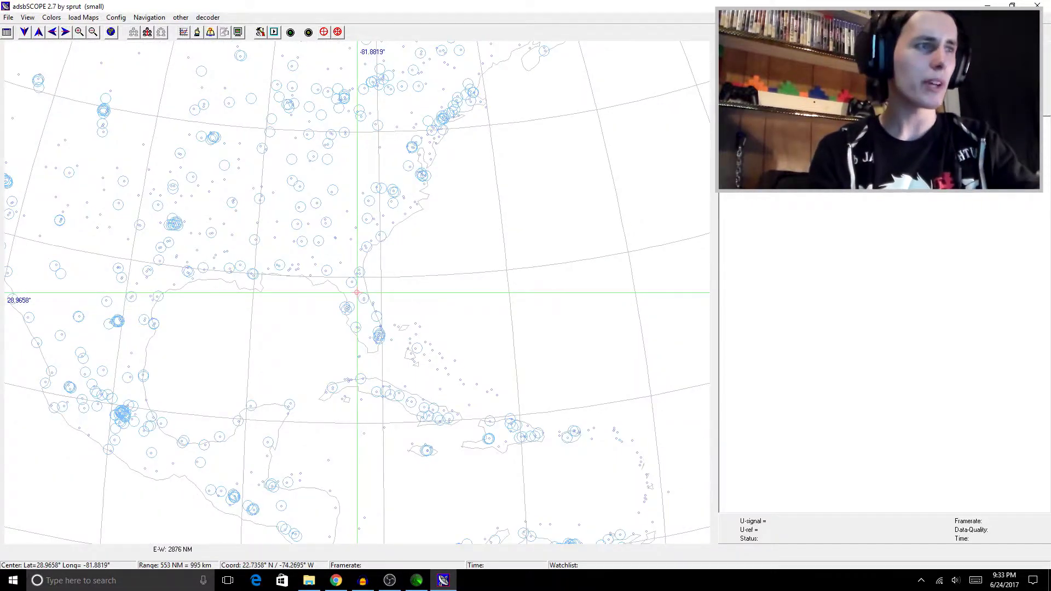
pyautogui.scroll(8, 463, 296)
pyautogui.scroll(-4, 402, 283)
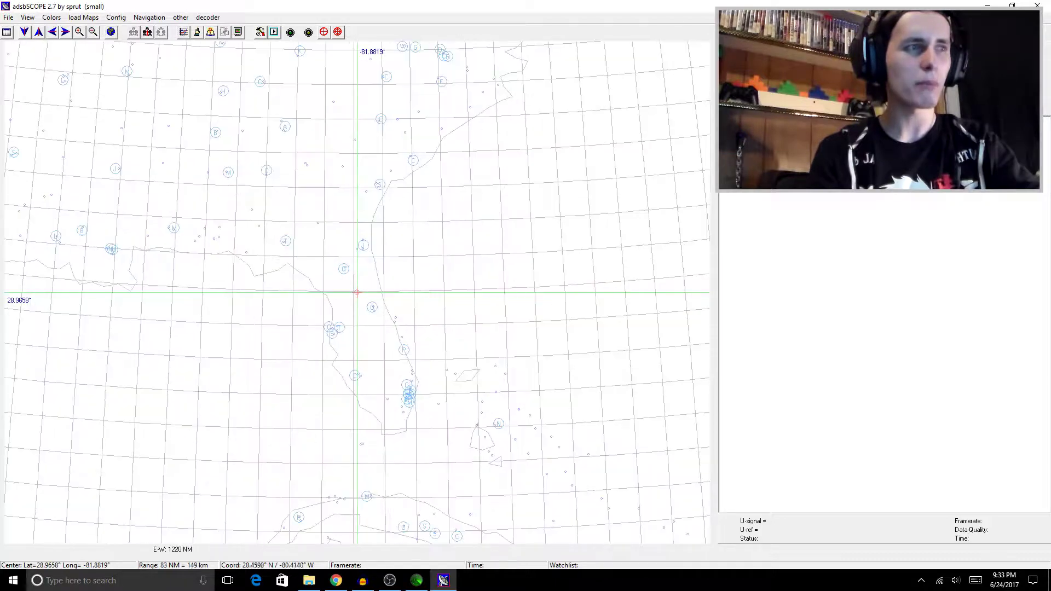
pyautogui.scroll(2, 402, 283)
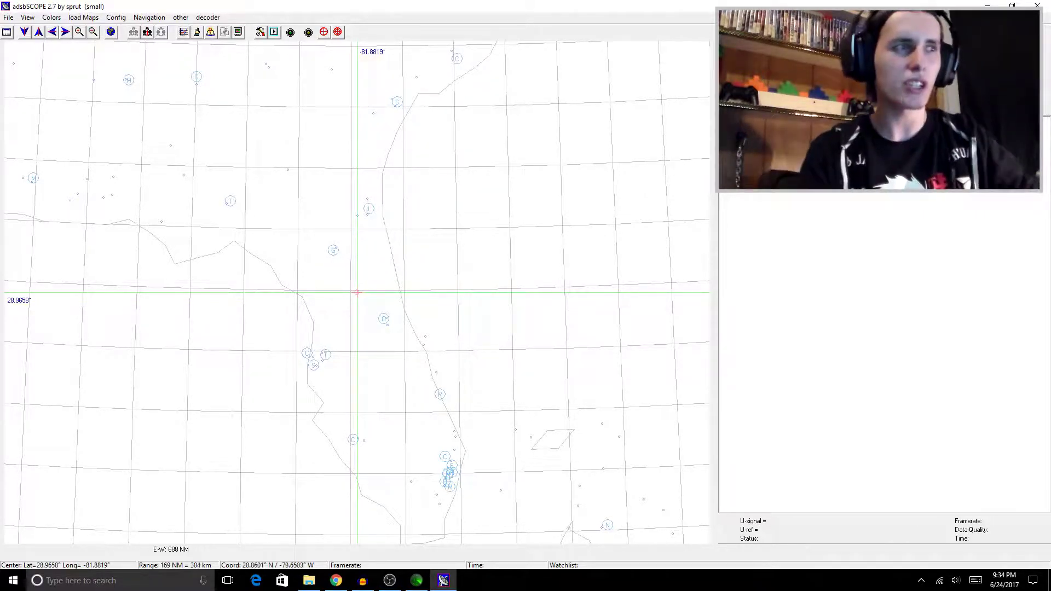
pyautogui.scroll(-3, 456, 337)
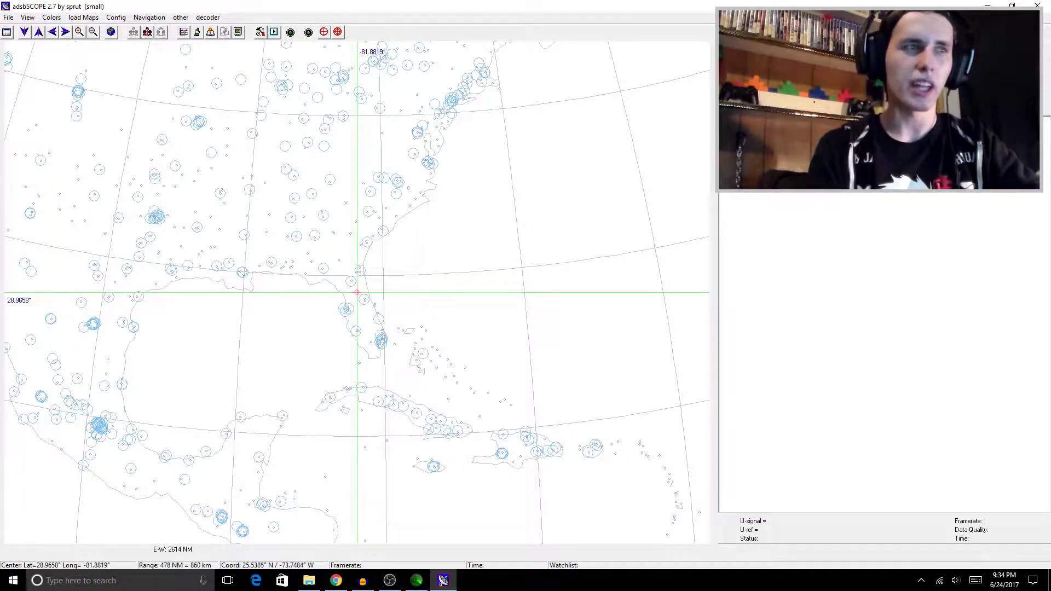
pyautogui.scroll(-3, 471, 344)
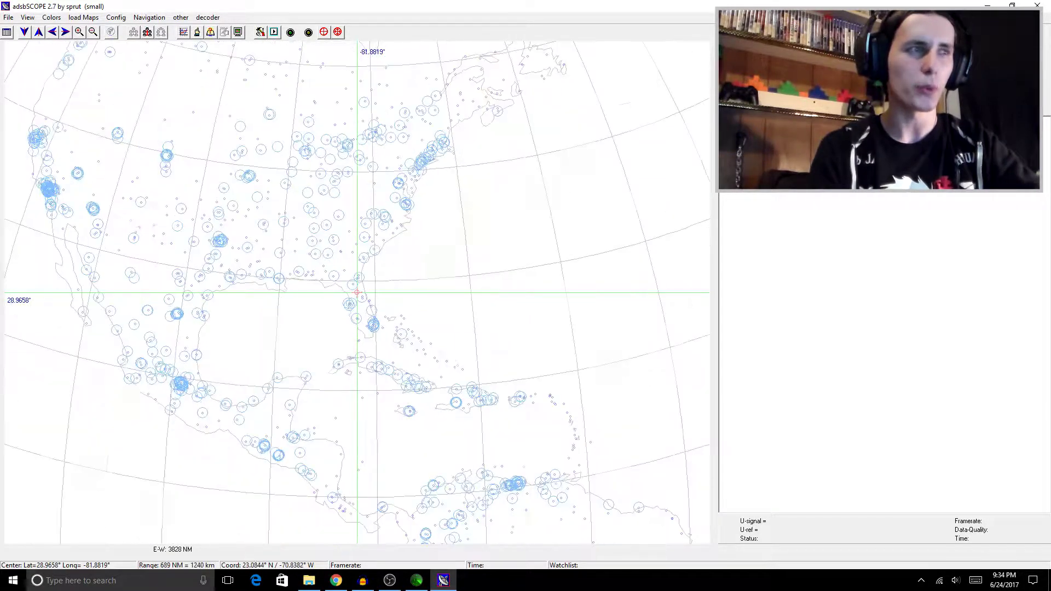
# Examine the European and African parts of the world map and the tool for setting the receiver location.
pyautogui.moveTo(528, 267); pyautogui.dragTo(241, 332)
pyautogui.moveTo(540, 308); pyautogui.dragTo(367, 266)
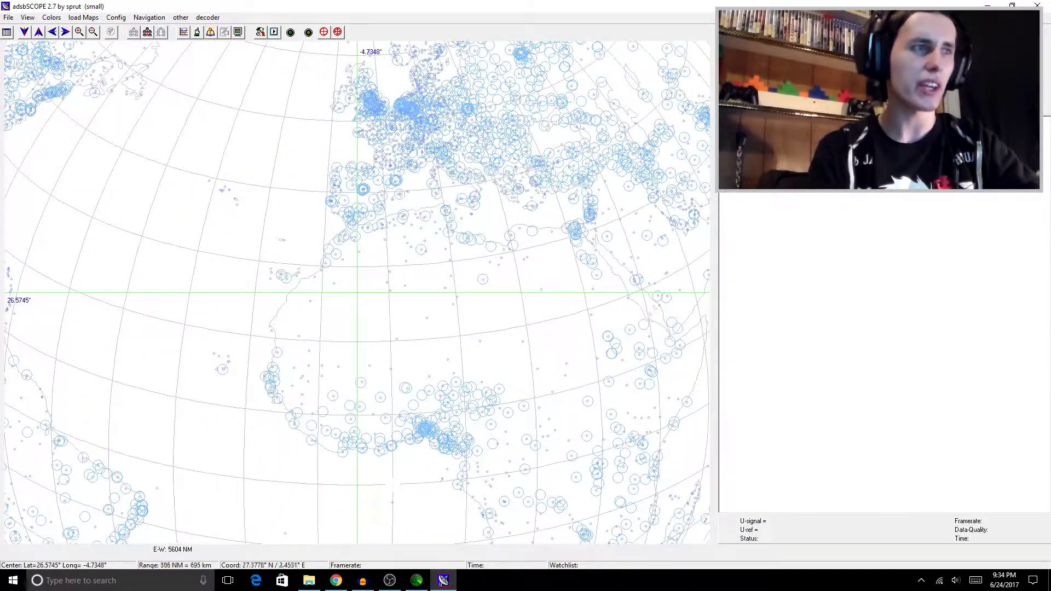
pyautogui.scroll(3, 378, 328)
pyautogui.scroll(-3, 394, 345)
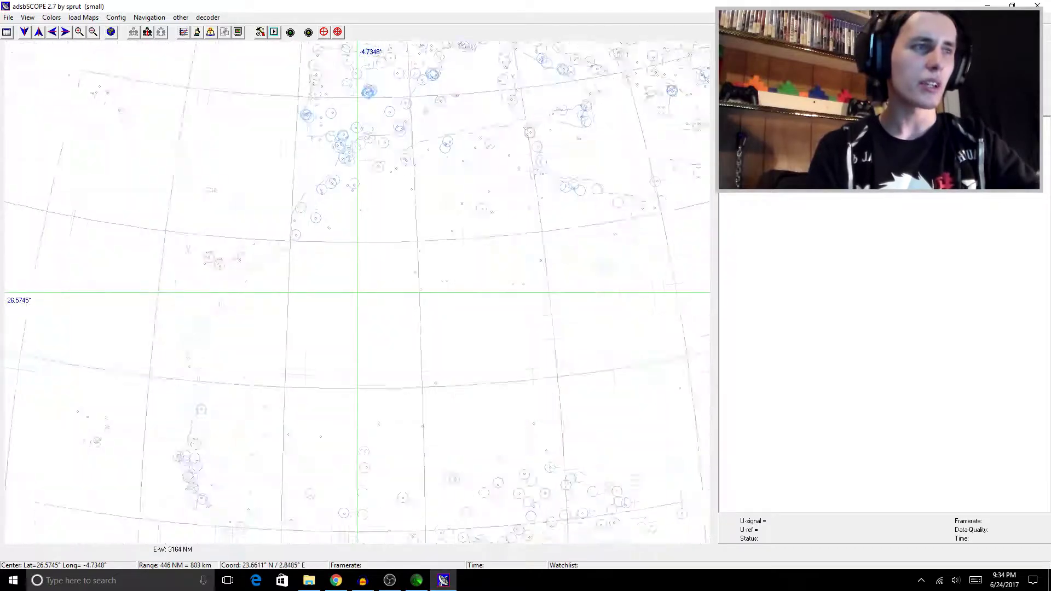
pyautogui.scroll(3, 302, 328)
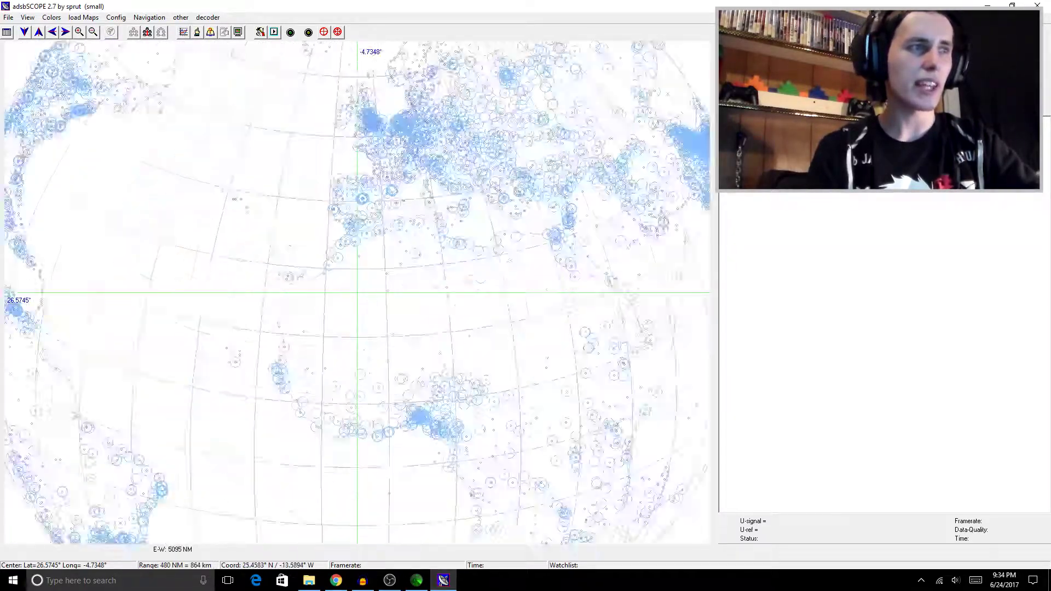
pyautogui.scroll(-3, 328, 318)
pyautogui.scroll(2, 383, 307)
pyautogui.moveTo(415, 300); pyautogui.dragTo(271, 279)
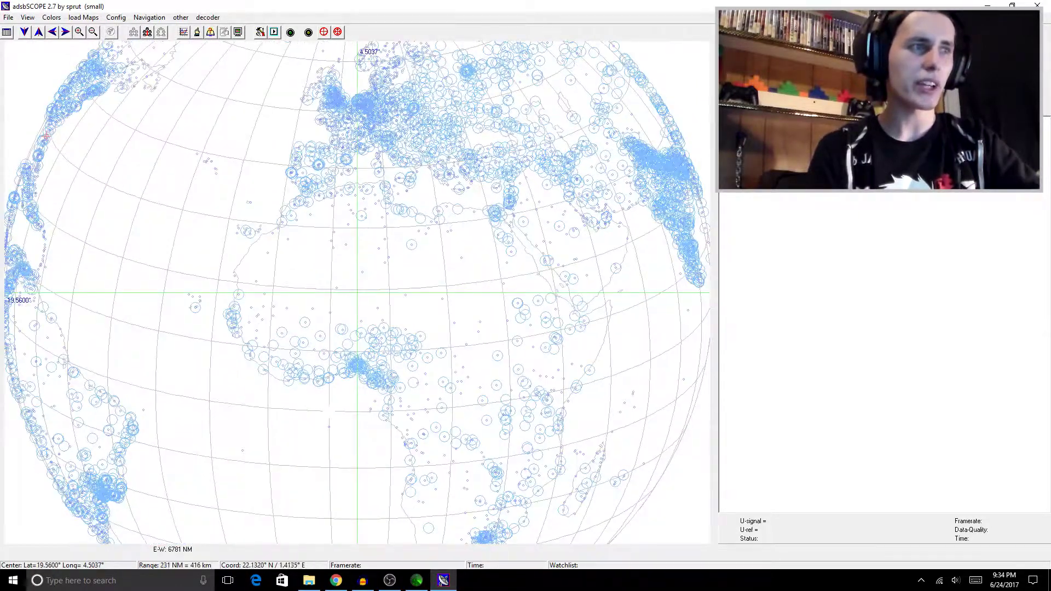
pyautogui.scroll(4, 384, 257)
pyautogui.moveTo(424, 200); pyautogui.dragTo(477, 204)
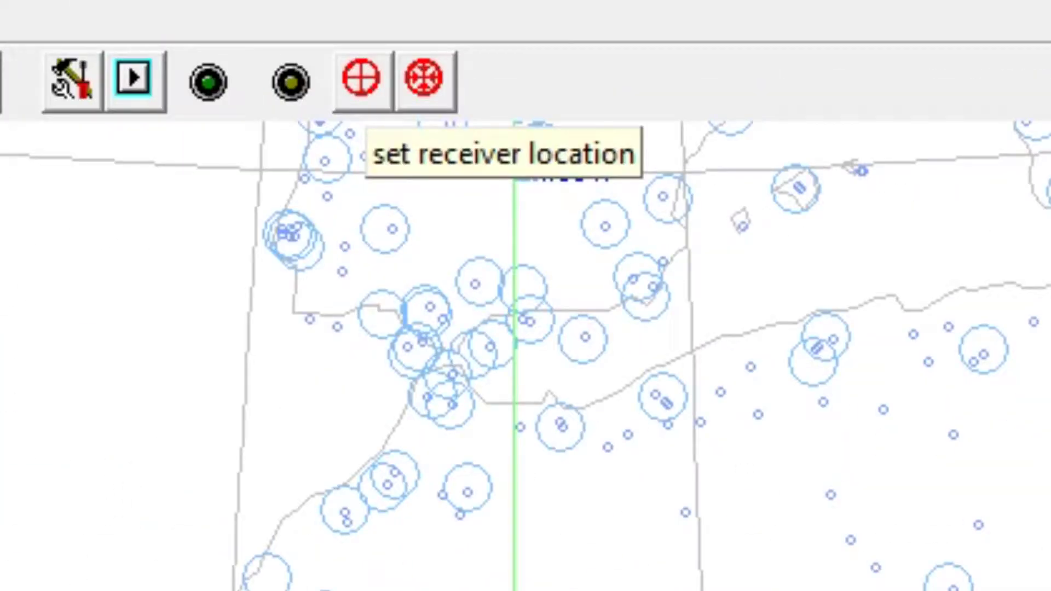
# Bring the map back to Florida and center it closely on the receiver location marker.
pyautogui.scroll(-5, 371, 360)
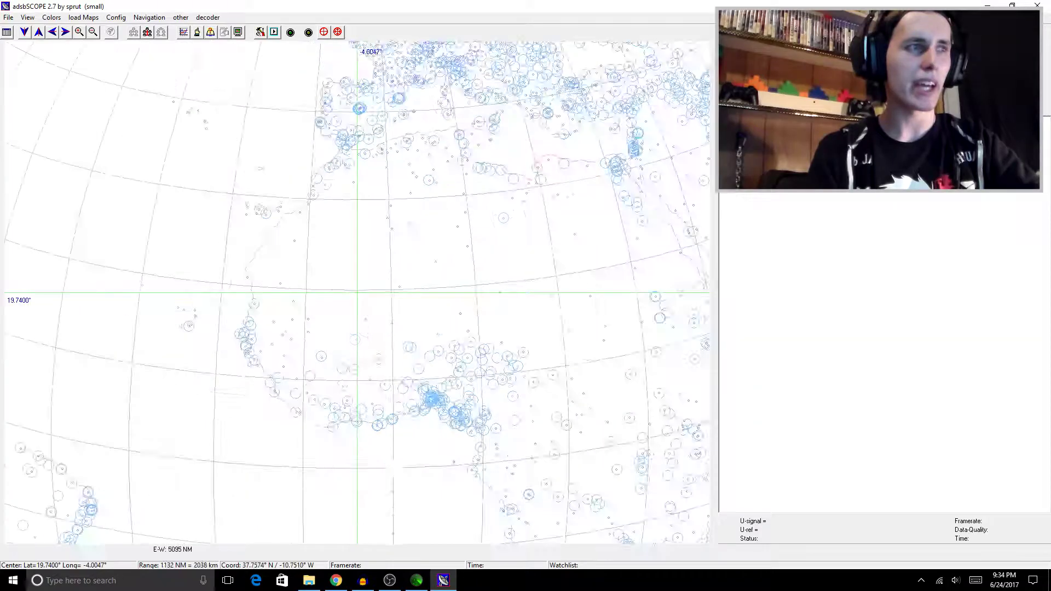
pyautogui.scroll(4, 267, 213)
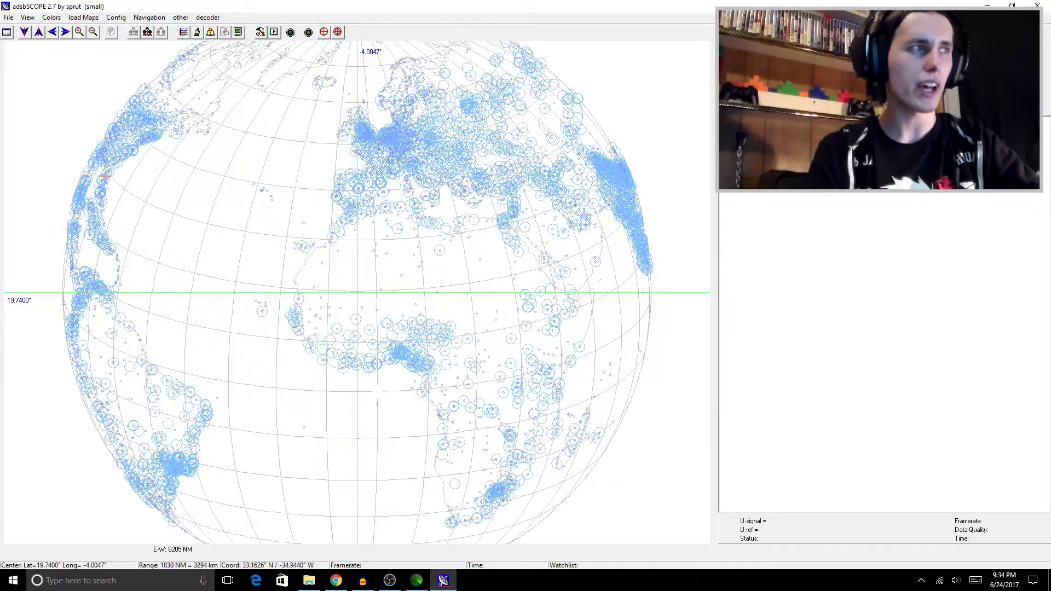
pyautogui.moveTo(267, 213); pyautogui.dragTo(701, 236)
pyautogui.moveTo(416, 263); pyautogui.dragTo(383, 282)
pyautogui.scroll(5, 383, 283)
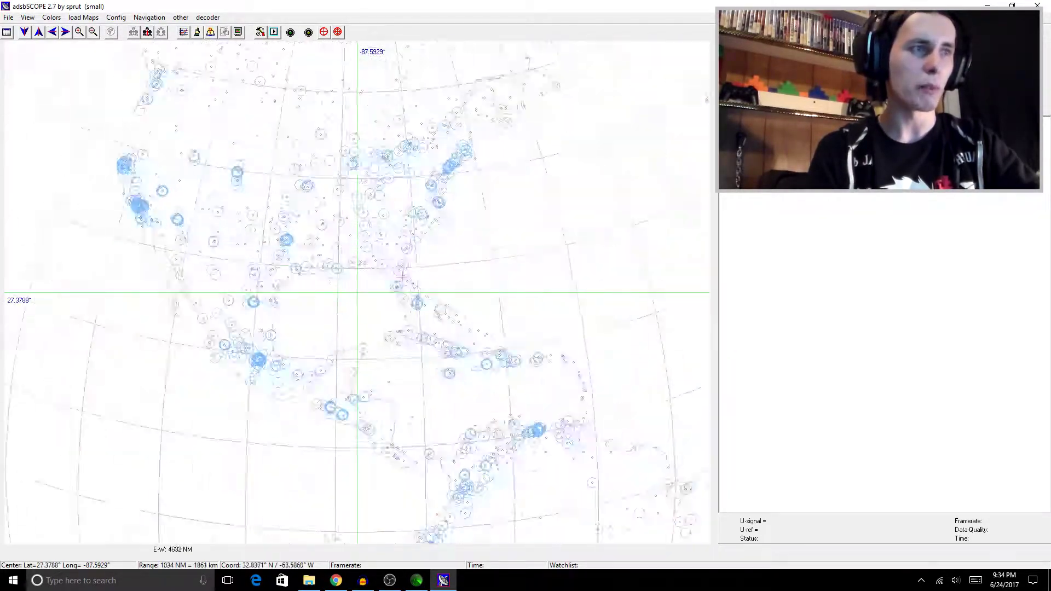
pyautogui.scroll(5, 361, 304)
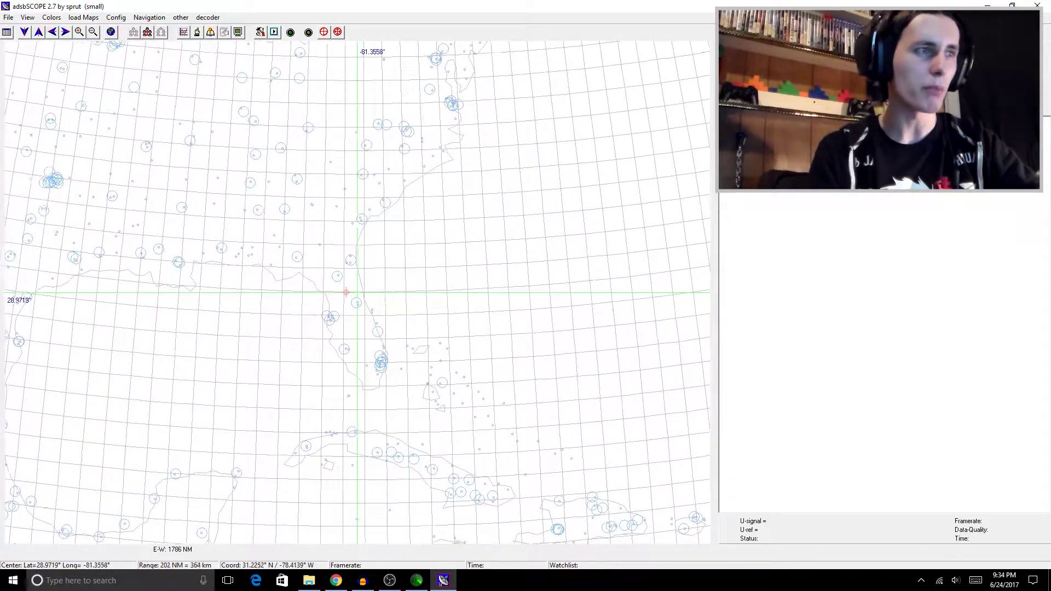
pyautogui.scroll(4, 357, 284)
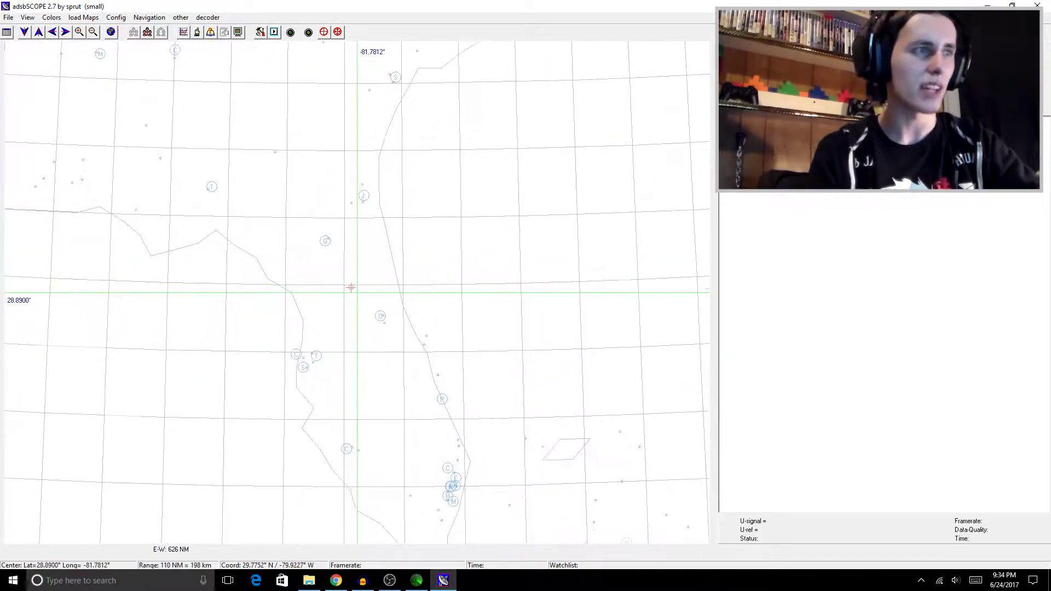
pyautogui.moveTo(501, 213)
pyautogui.mouseDown()
pyautogui.moveTo(528, 241)
pyautogui.moveTo(516, 224)
pyautogui.mouseUp()
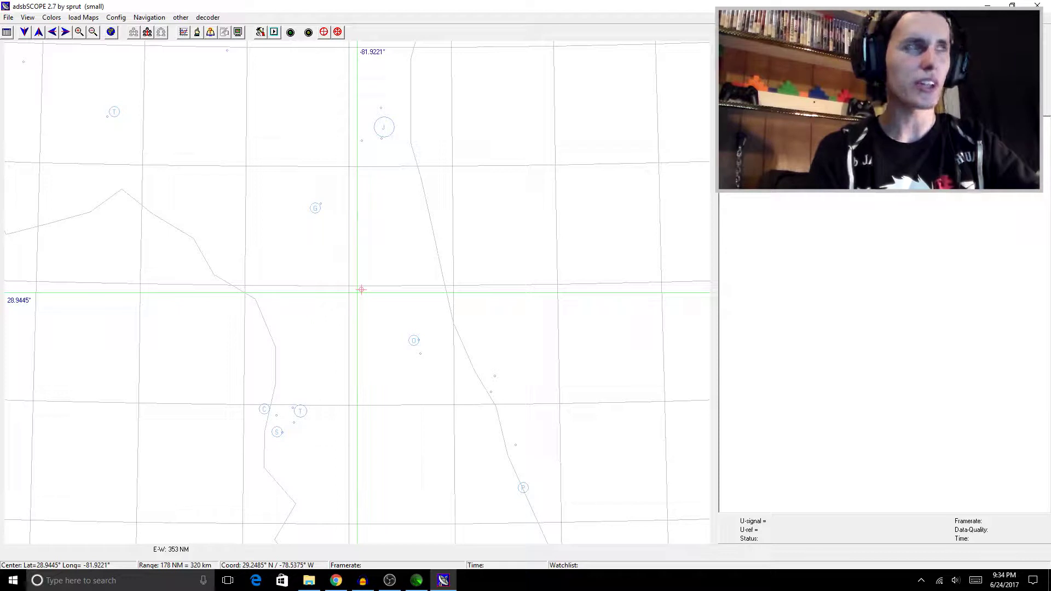
# Open the network setup in adsbSCOPE and bring up ADSB# to compare its port with the RAW-data client's port.
pyautogui.click(208, 17)
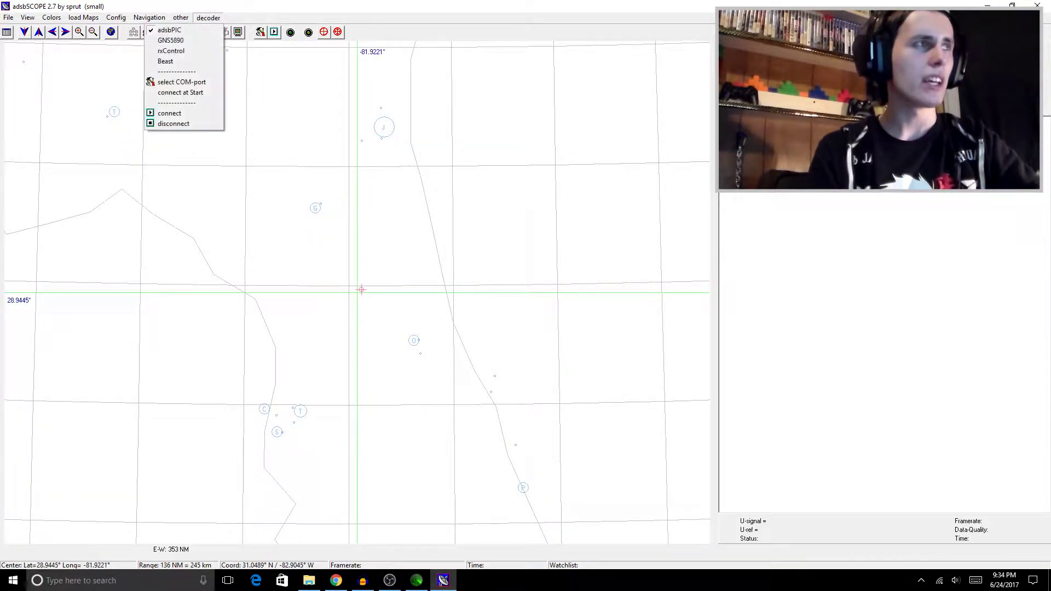
pyautogui.moveTo(180, 17)
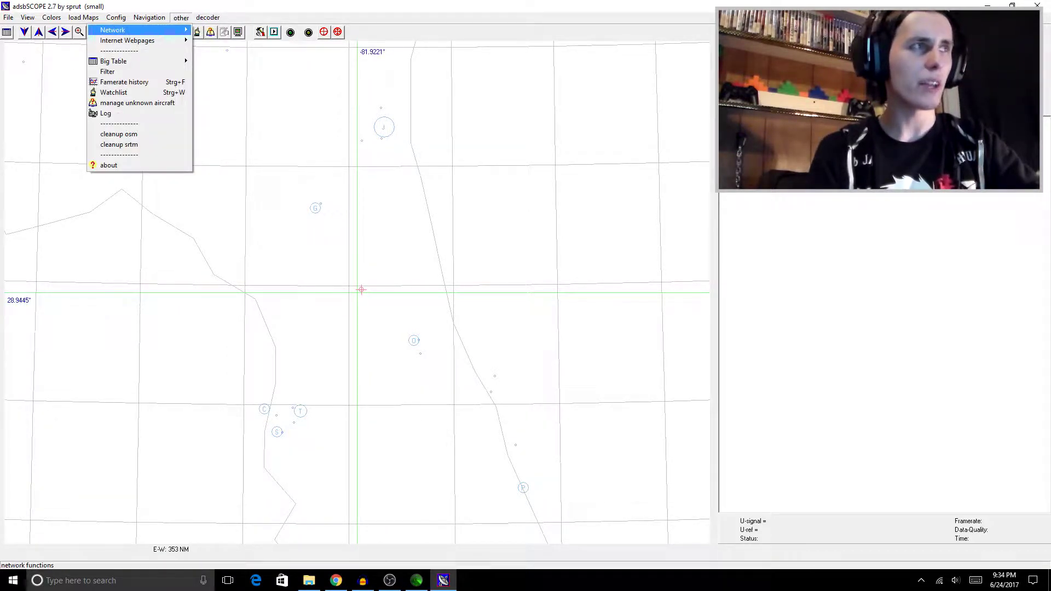
pyautogui.moveTo(113, 30)
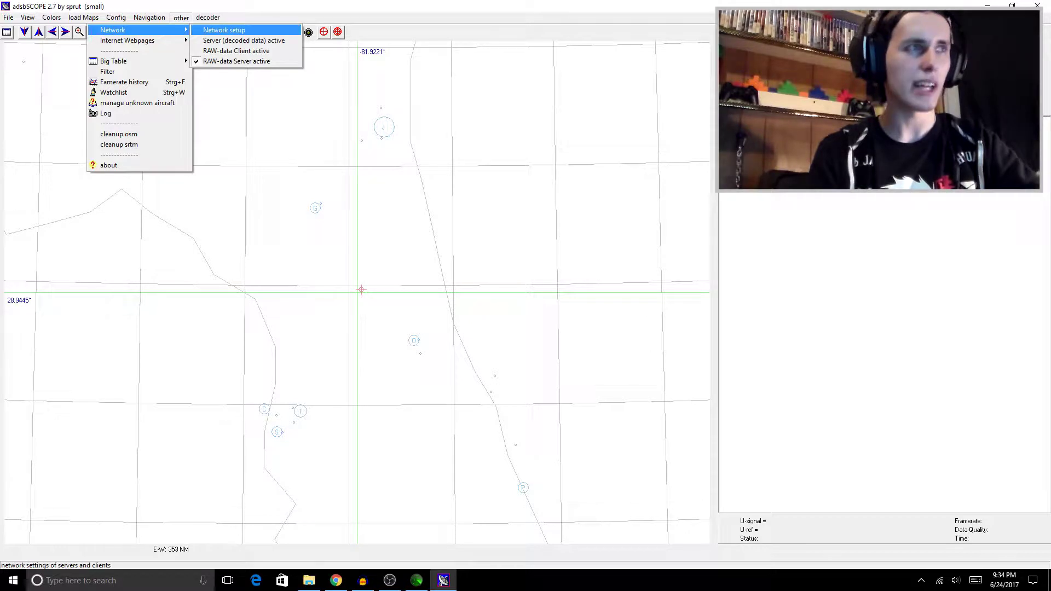
pyautogui.click(224, 30)
pyautogui.moveTo(539, 171); pyautogui.dragTo(513, 126)
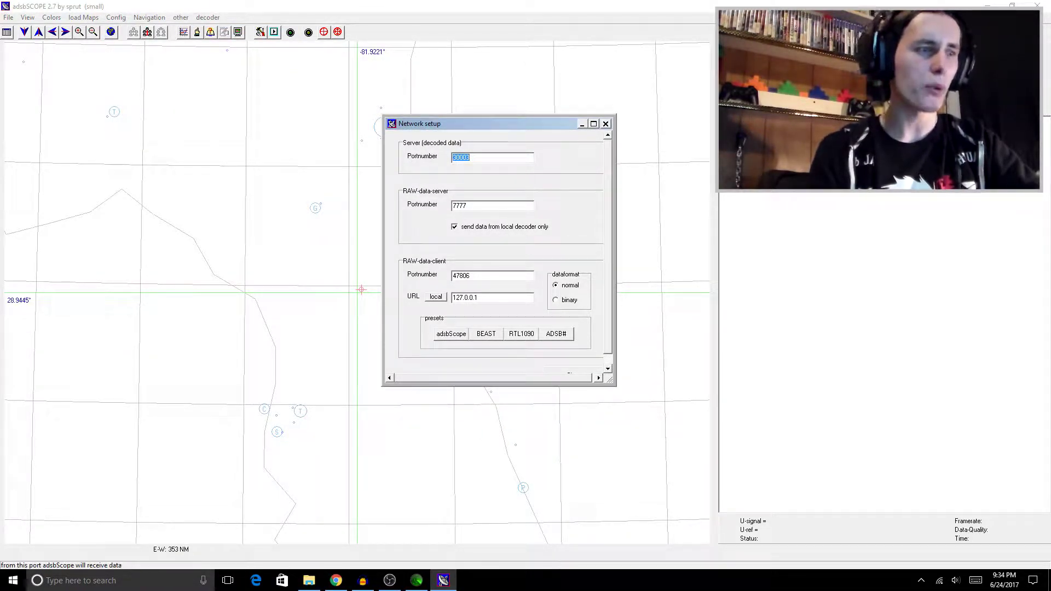
pyautogui.moveTo(416, 581)
pyautogui.moveTo(416, 525)
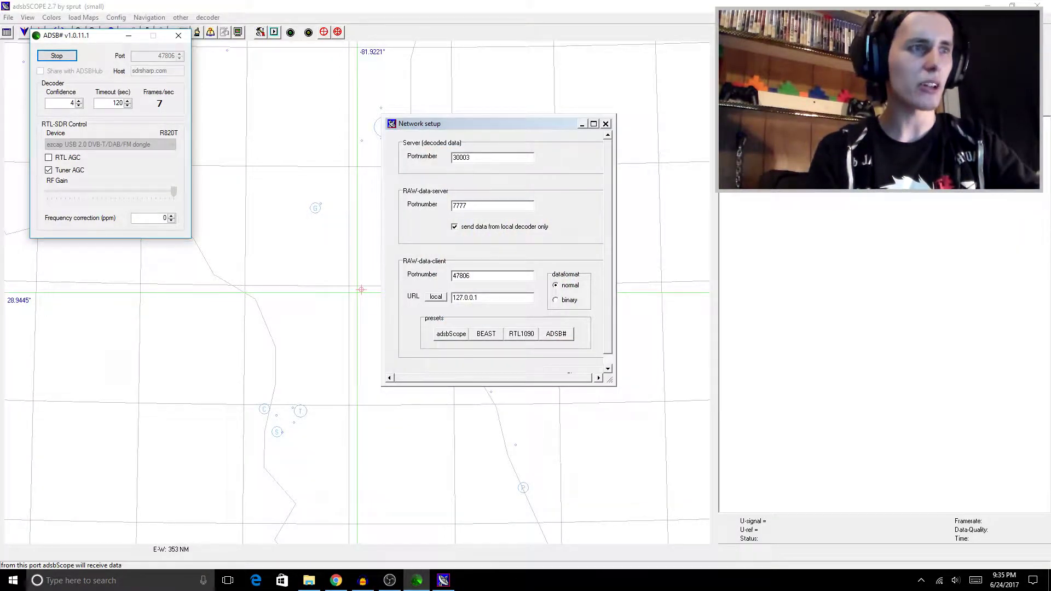
pyautogui.click(416, 580)
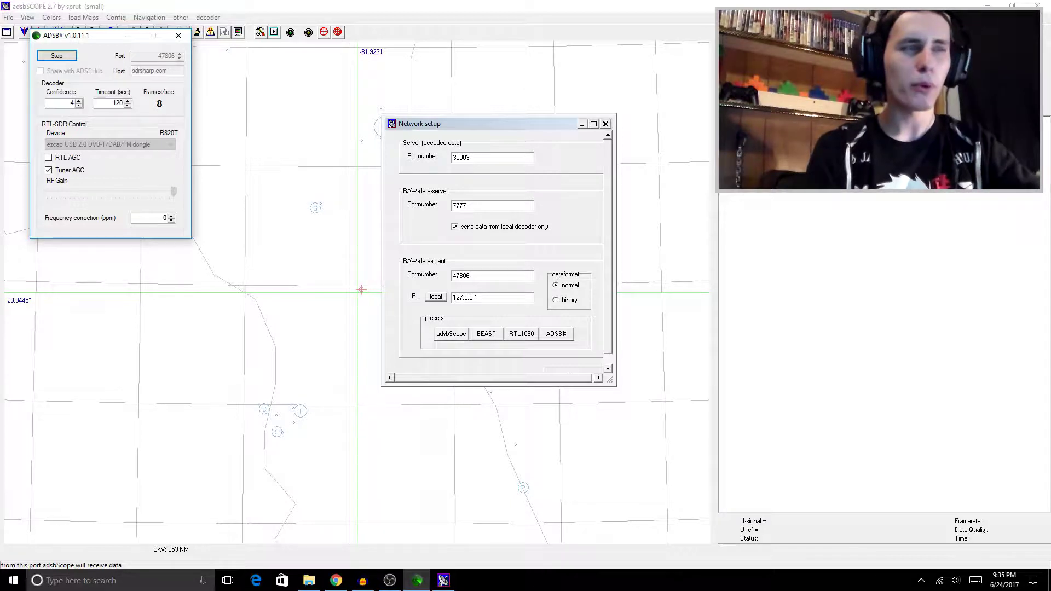
# Apply the ADSB# preset to the RAW-data client with port 47806, and close the network setup.
pyautogui.click(491, 276)
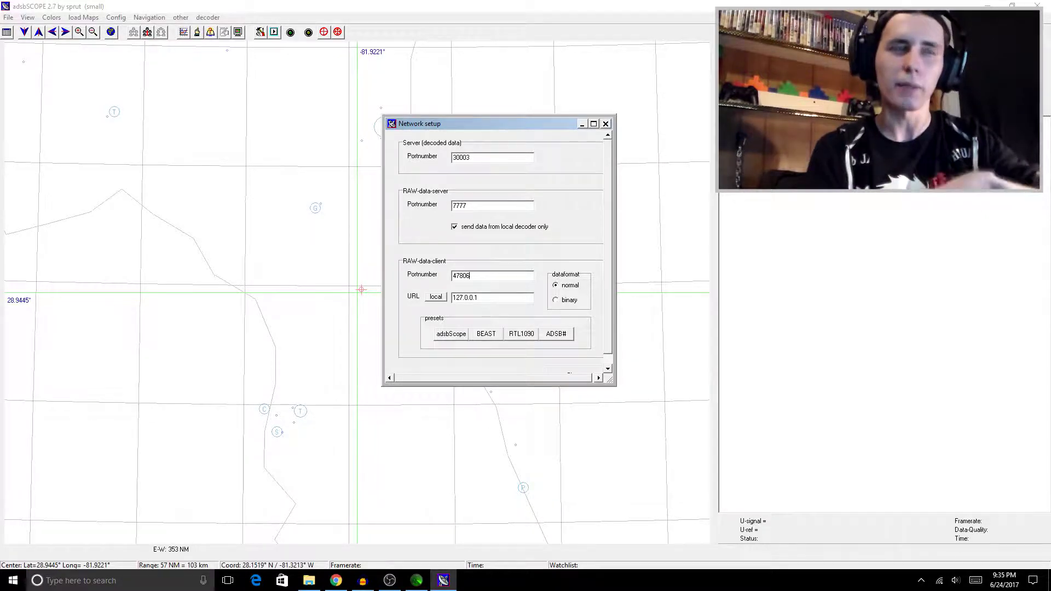
pyautogui.doubleClick(461, 276)
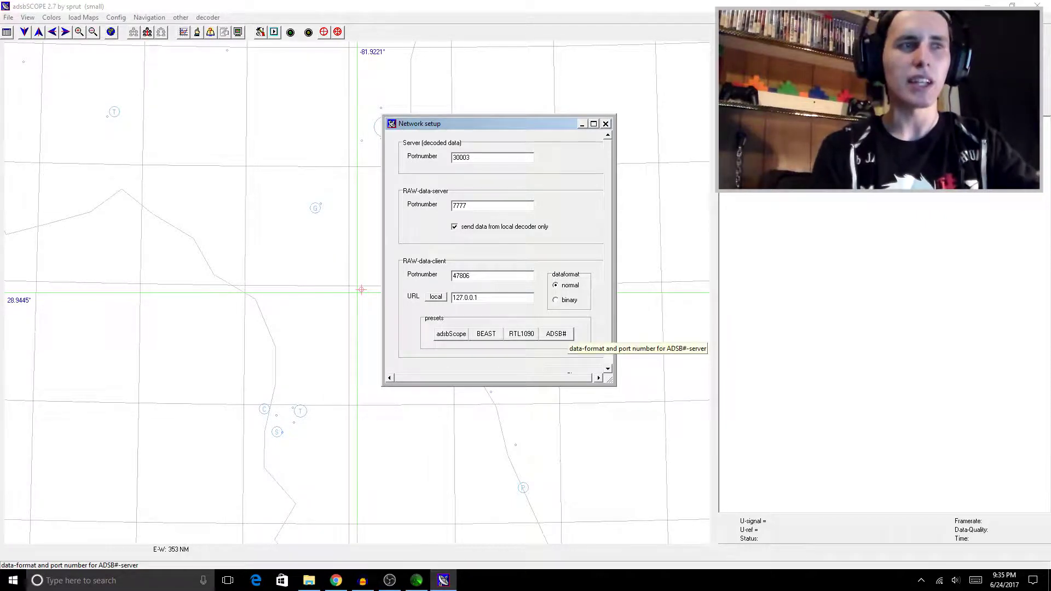
pyautogui.click(557, 334)
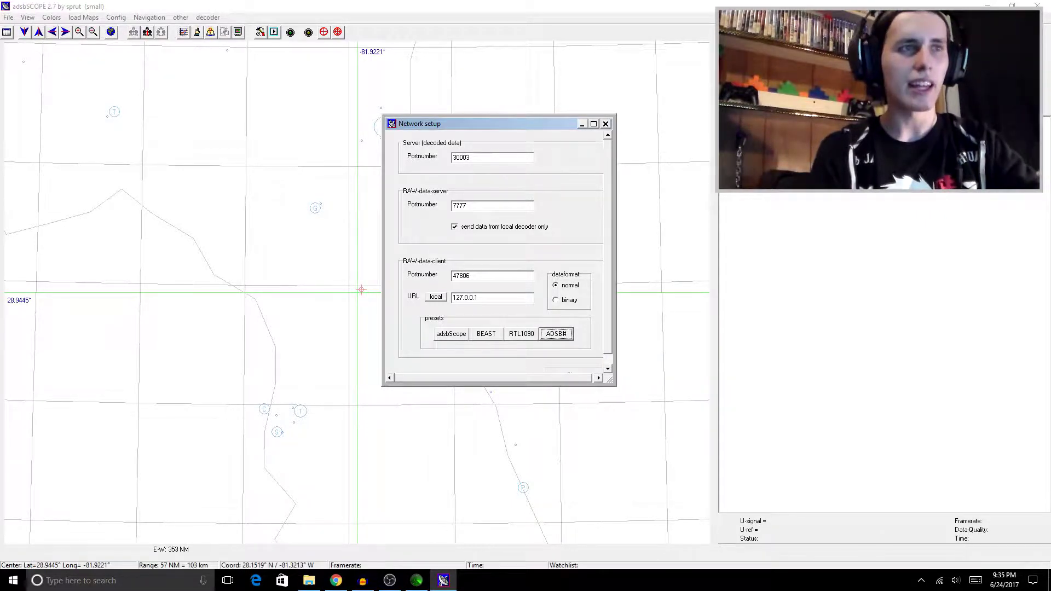
pyautogui.press('Escape')
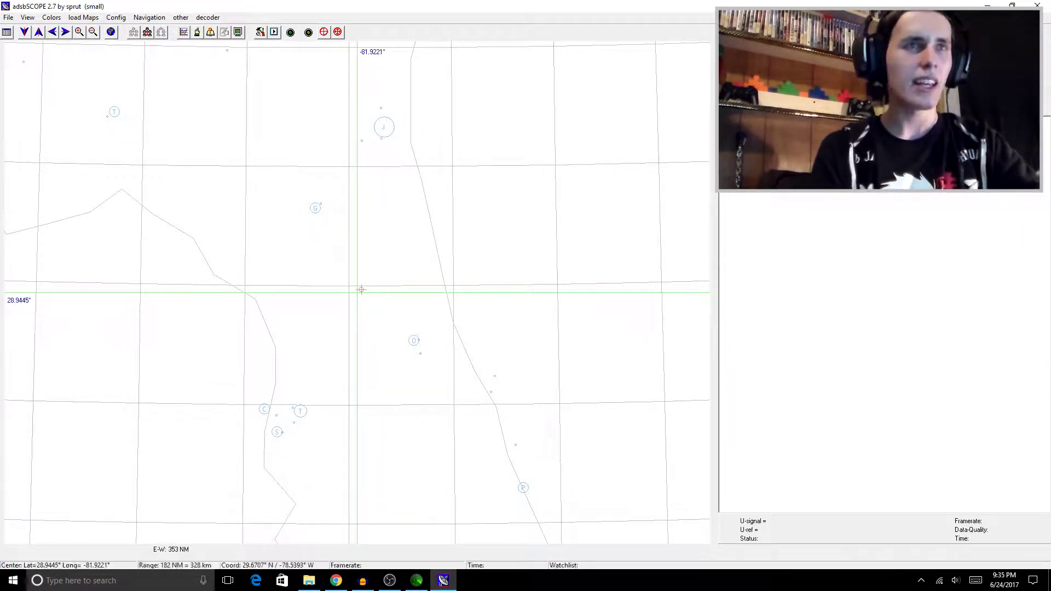
# Activate the RAW-data client so adsbSCOPE receives data from ADSB#.
pyautogui.click(181, 18)
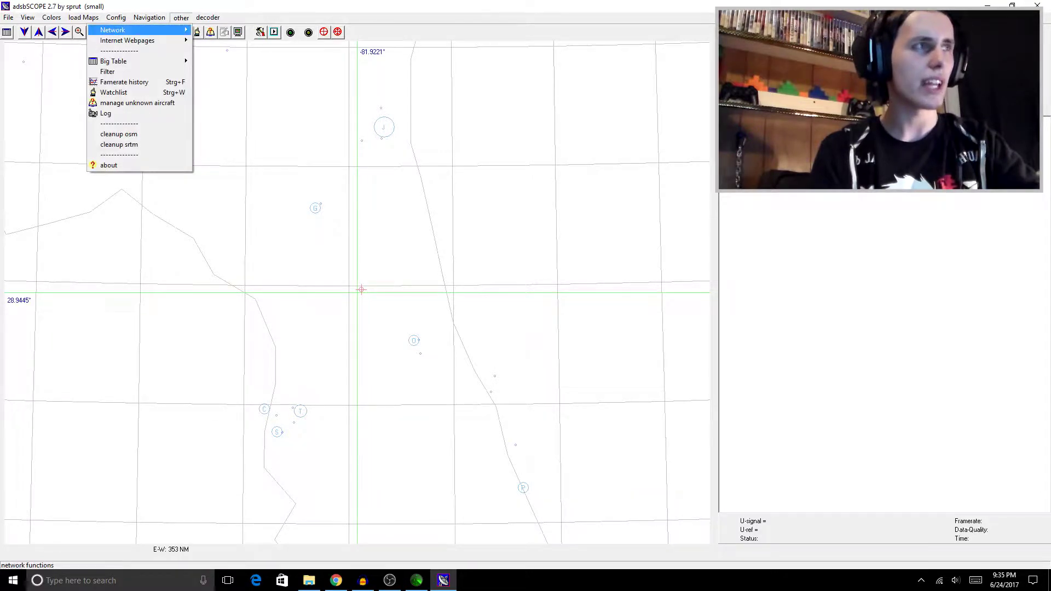
pyautogui.moveTo(112, 30)
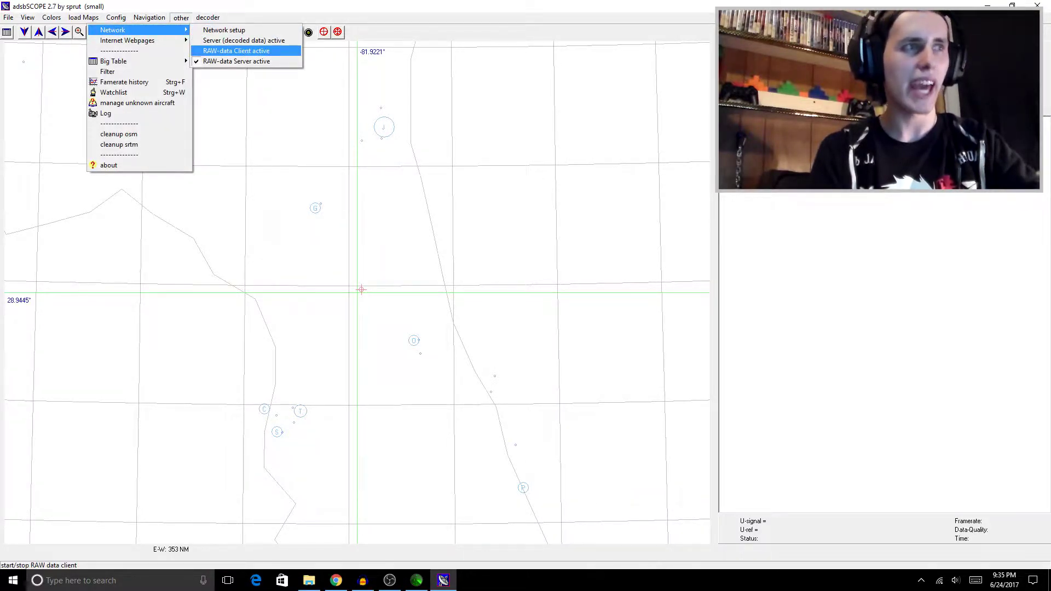
pyautogui.click(236, 51)
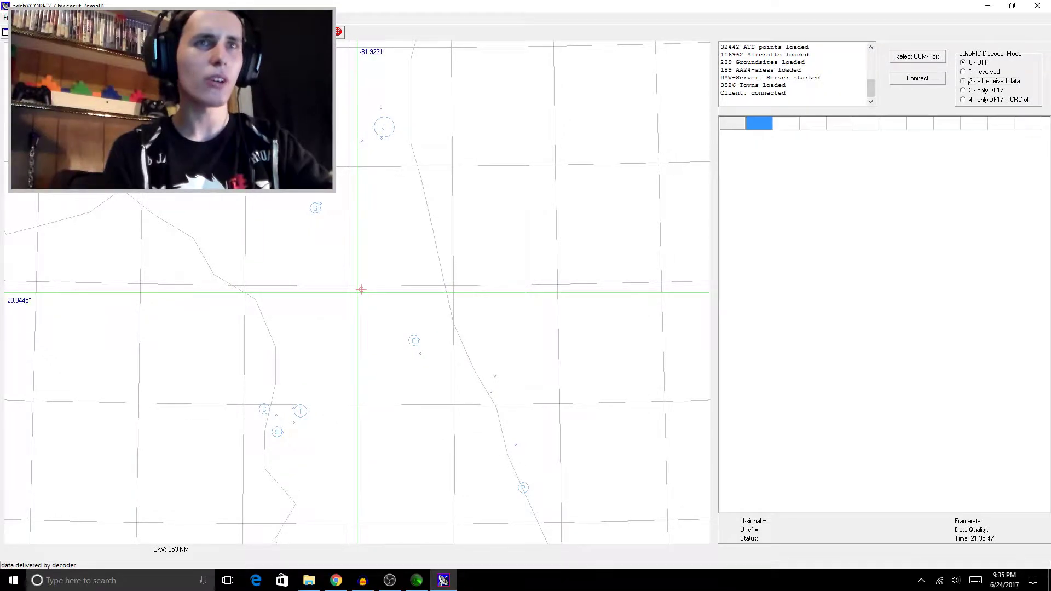
# Set the adsbPIC decoder mode to "2 - all received data" and try to connect the decoder.
pyautogui.click(975, 81)
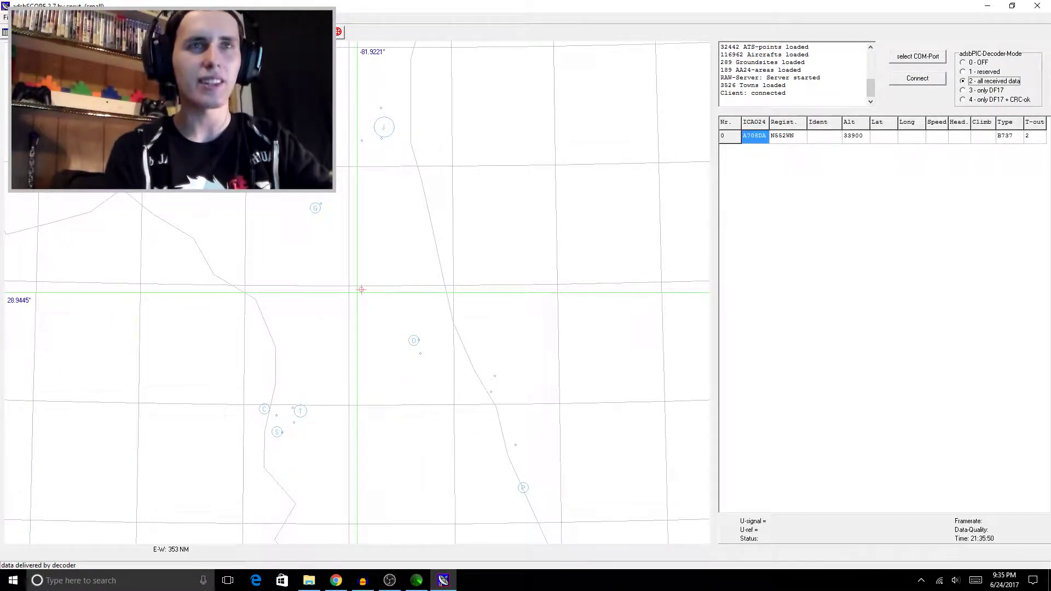
pyautogui.click(917, 78)
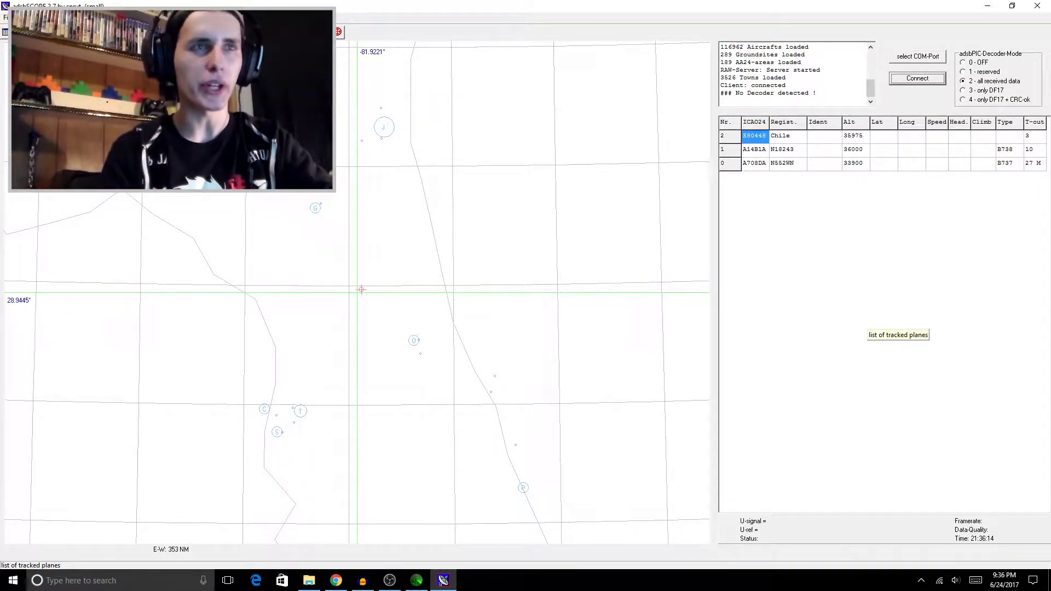
# Examine the map for tracked aircraft, from a close view of the plane near Gainesville out to all of Florida.
pyautogui.scroll(-3, 391, 268)
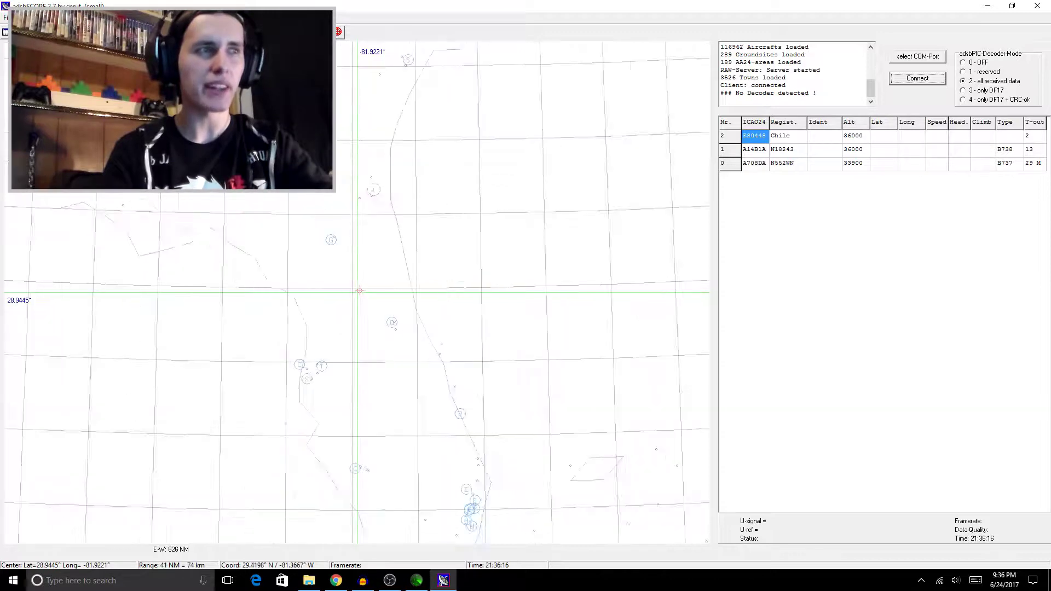
pyautogui.scroll(-1, 391, 269)
pyautogui.scroll(-1, 391, 268)
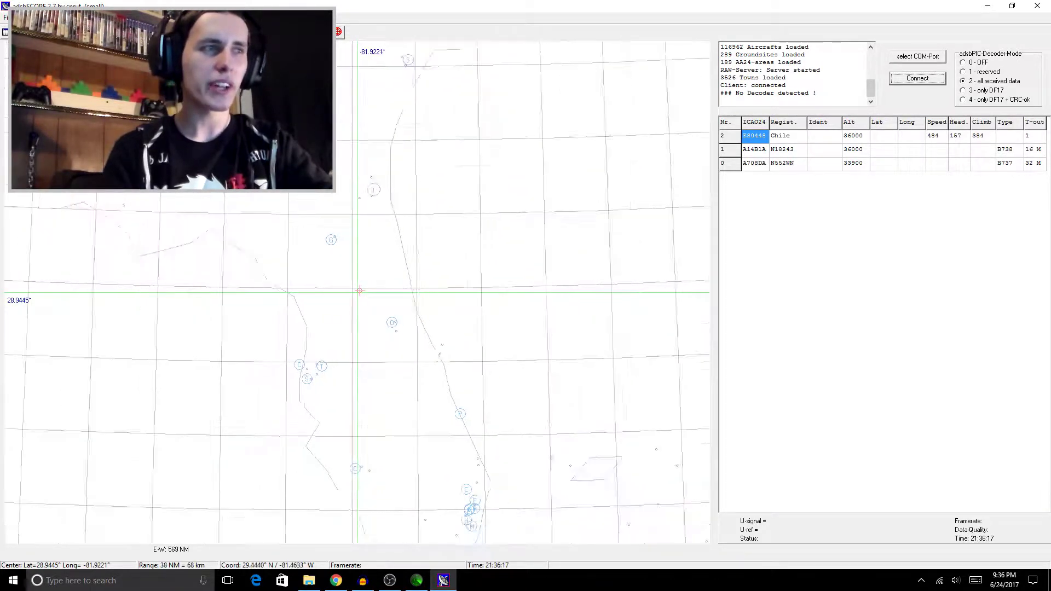
pyautogui.scroll(3, 391, 268)
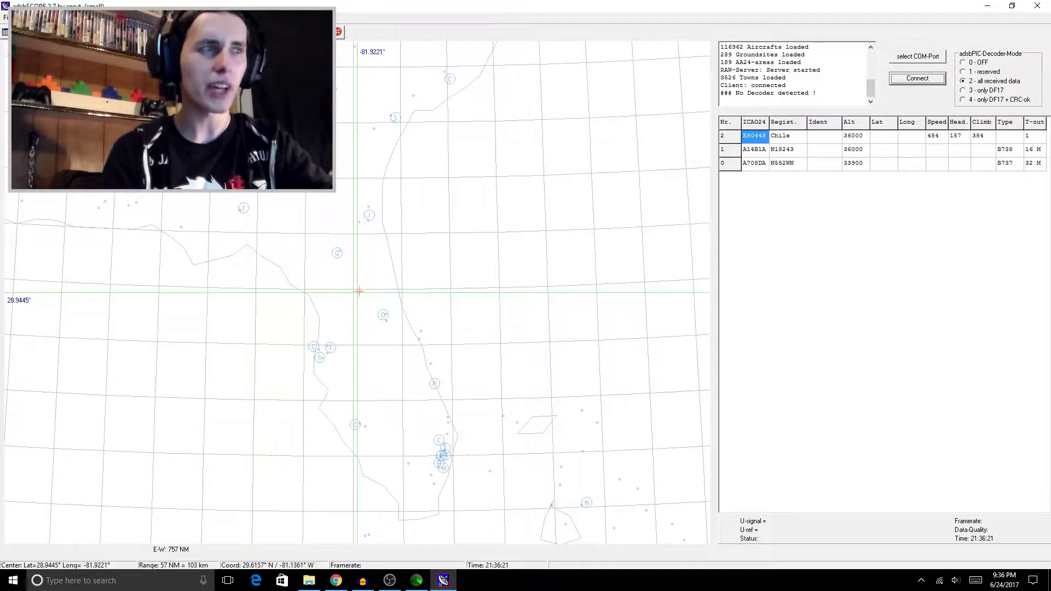
pyautogui.scroll(1, 391, 268)
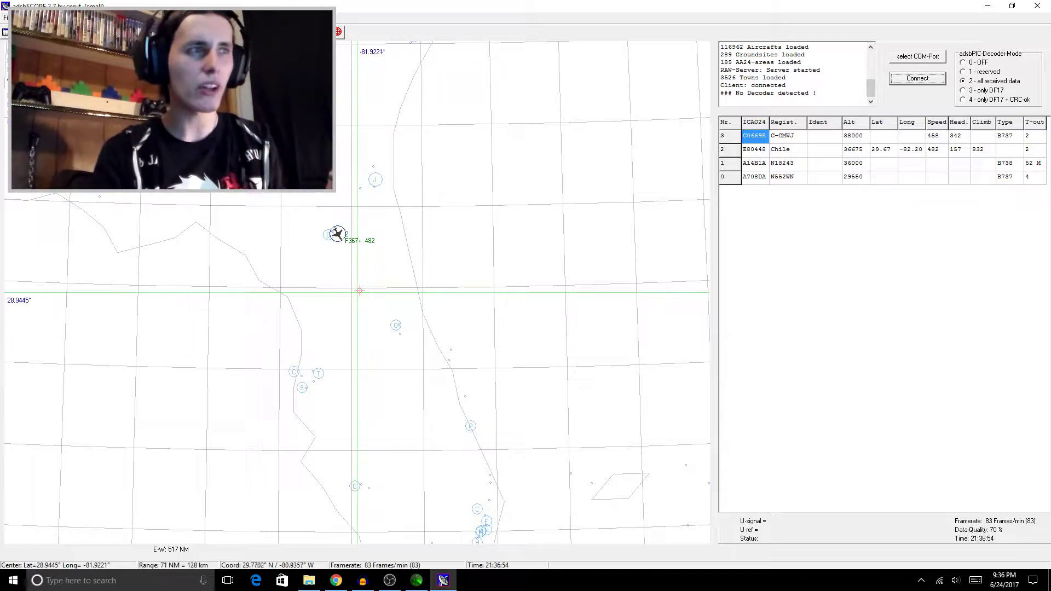
pyautogui.scroll(5, 360, 291)
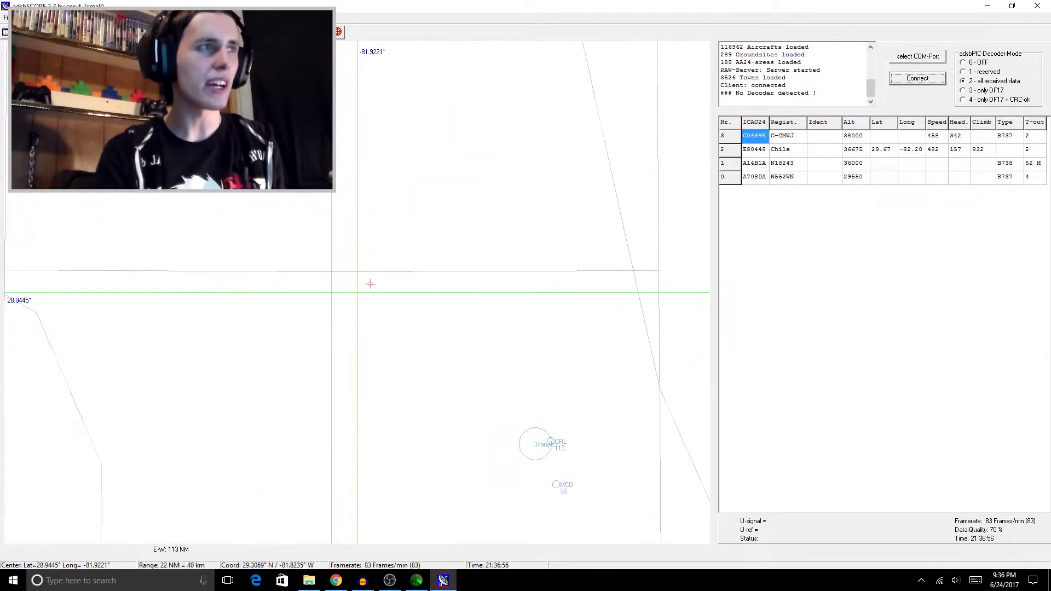
pyautogui.scroll(5, 461, 420)
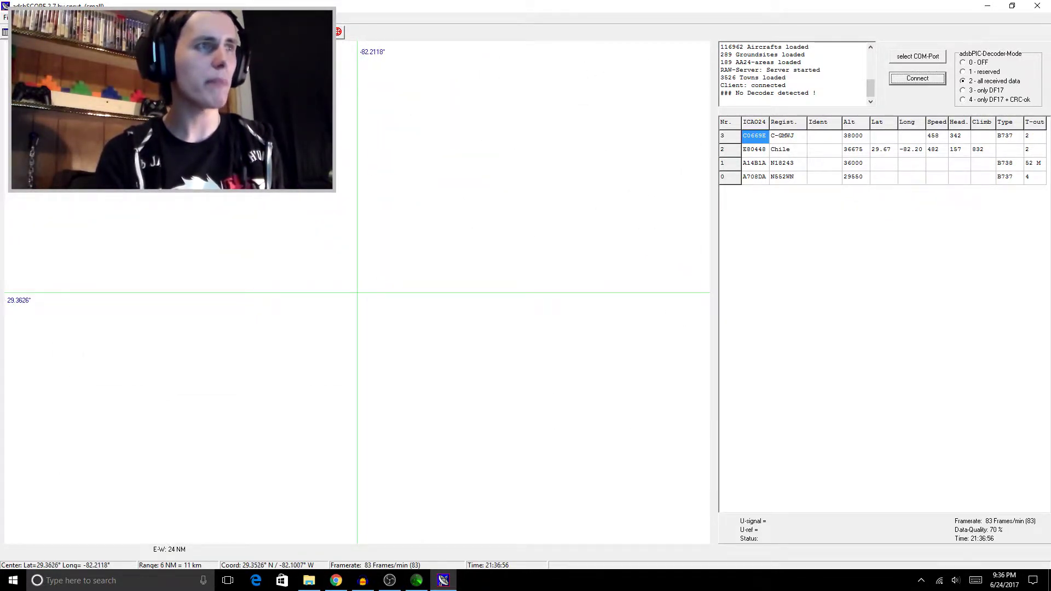
pyautogui.moveTo(471, 112); pyautogui.dragTo(504, 289)
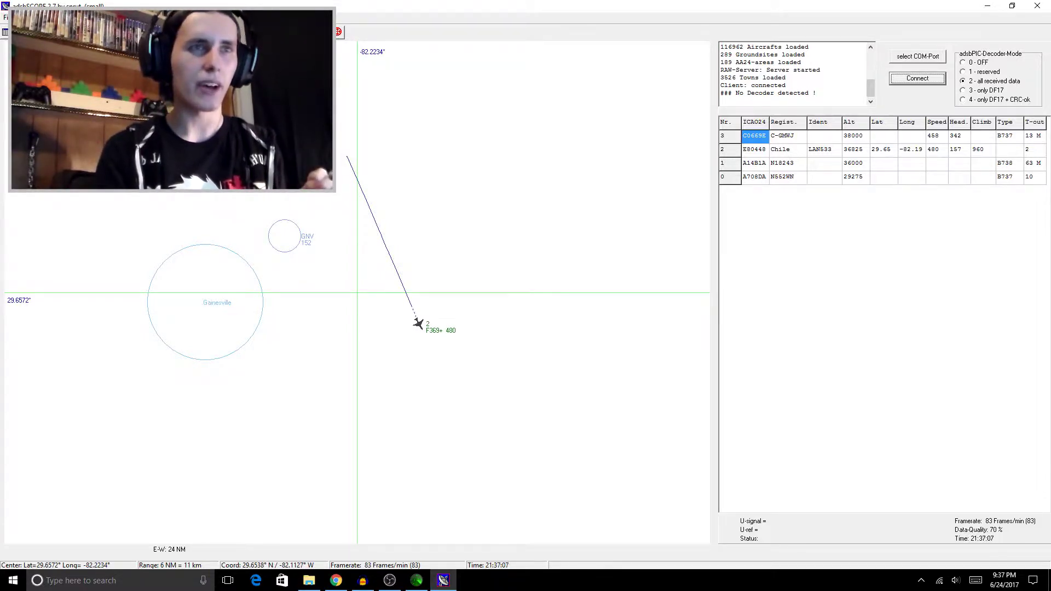
pyautogui.scroll(-2, 473, 328)
pyautogui.scroll(-6, 474, 328)
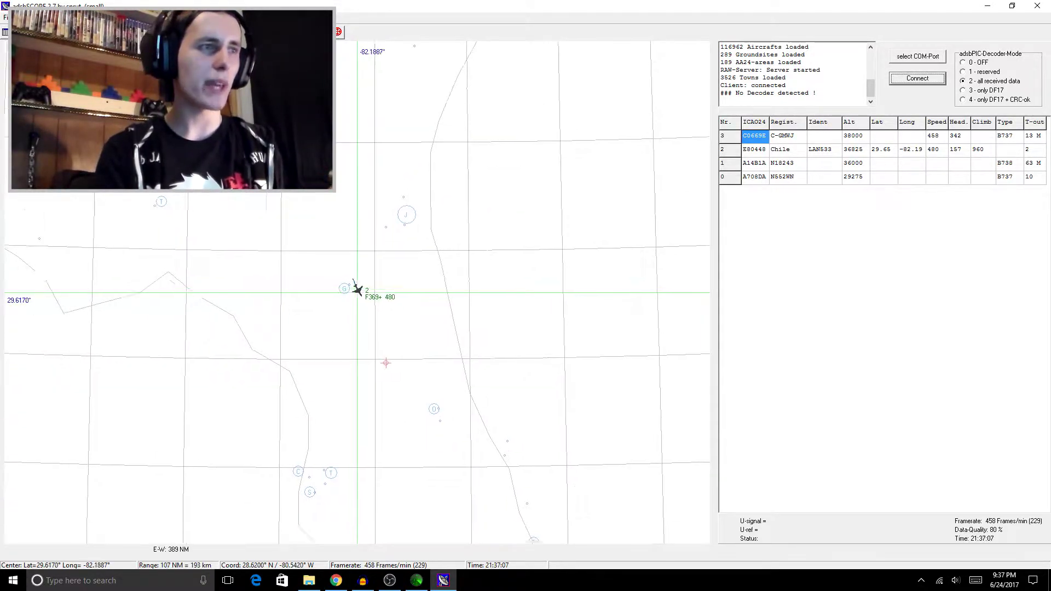
pyautogui.scroll(-2, 447, 320)
# Check the ADSB# window, and examine the tracked aircraft's movement on the Florida map at several zoom levels.
pyautogui.click(416, 581)
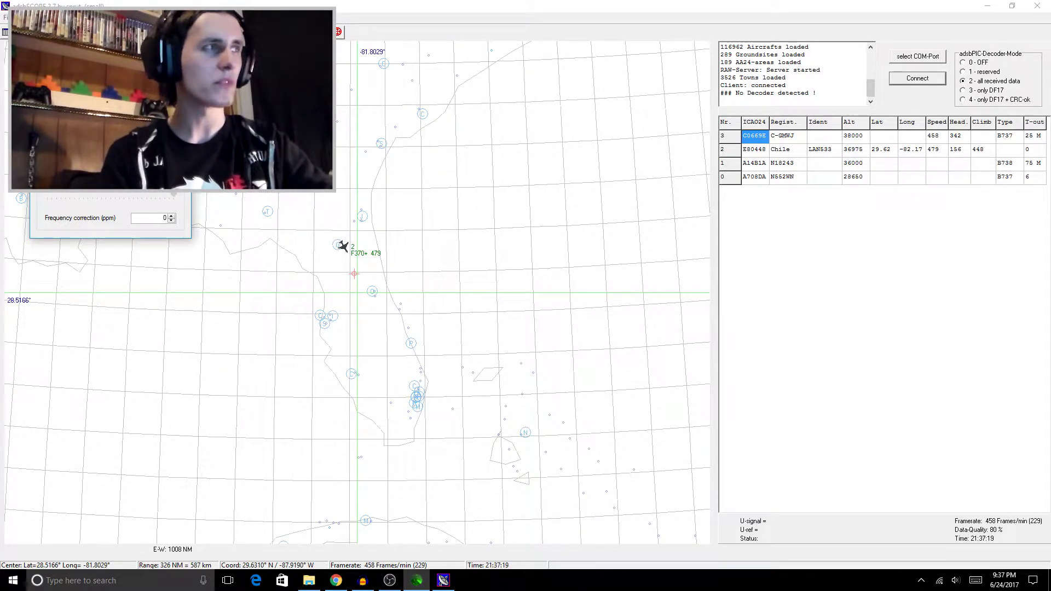
pyautogui.press('Escape')
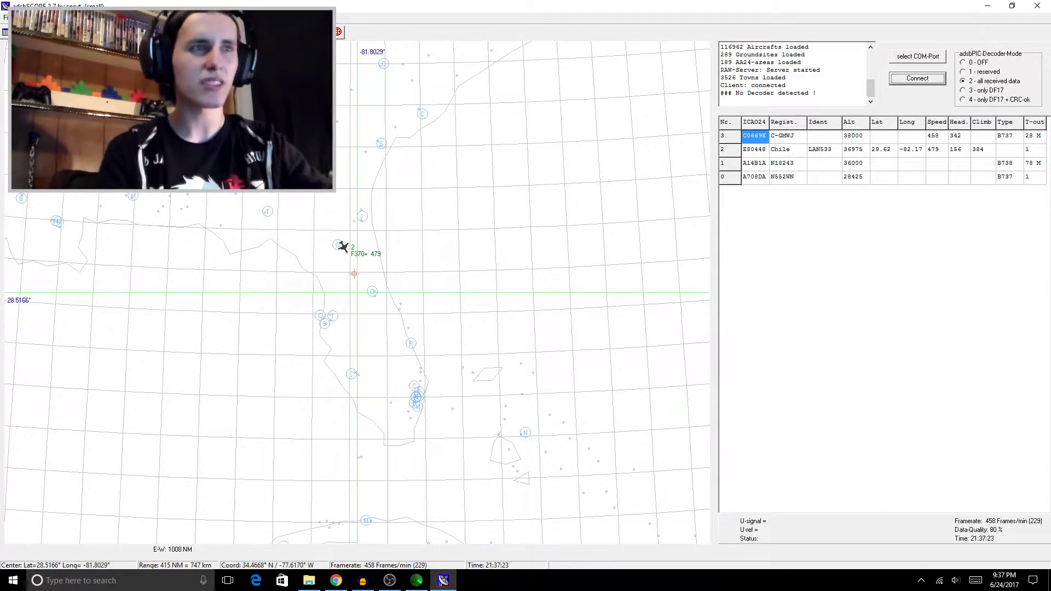
pyautogui.scroll(2, 357, 293)
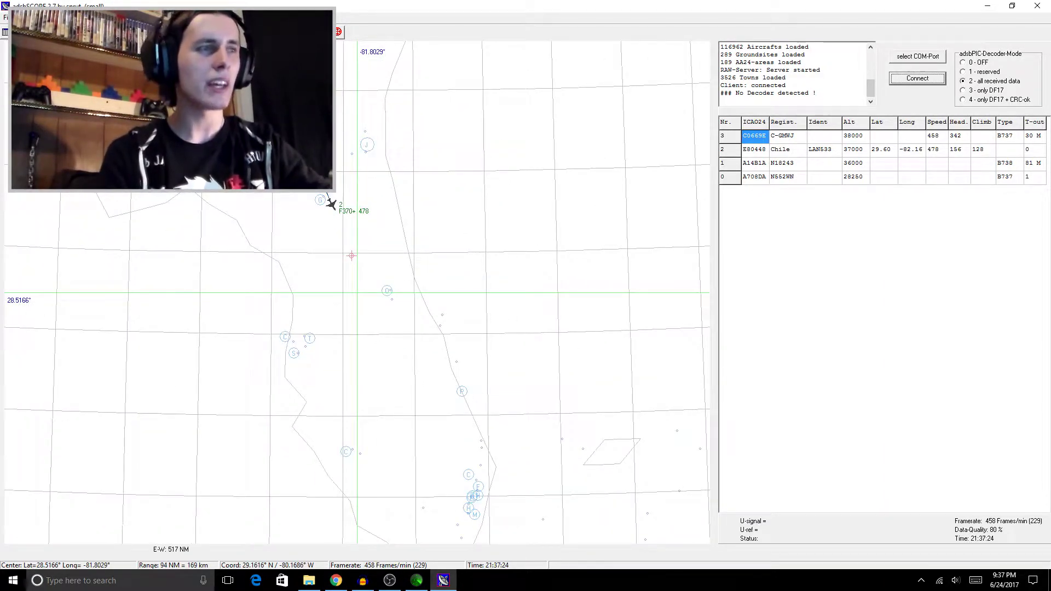
pyautogui.moveTo(474, 249); pyautogui.dragTo(485, 299)
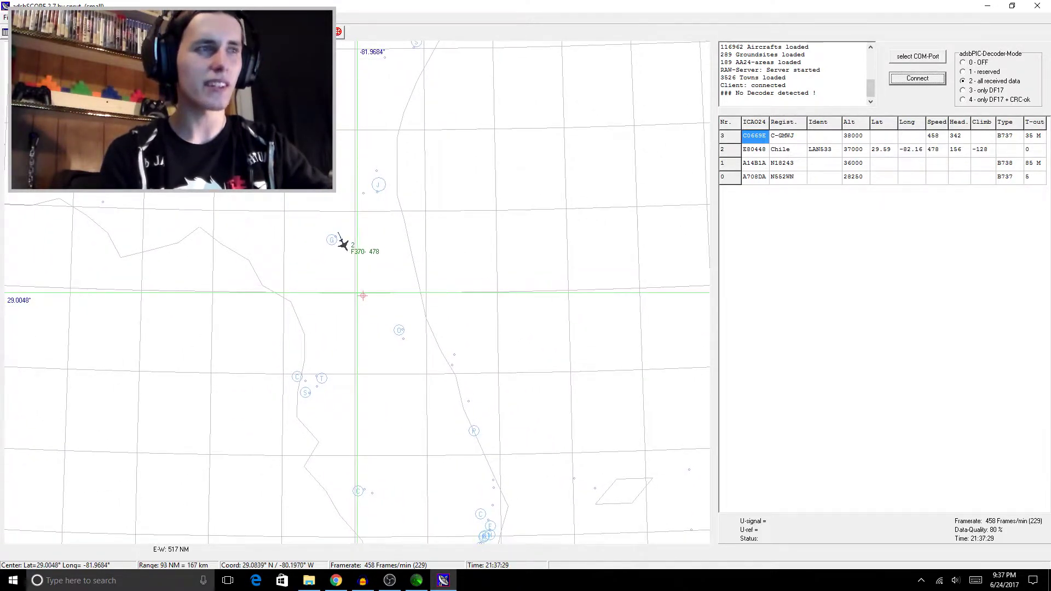
pyautogui.scroll(1, 357, 293)
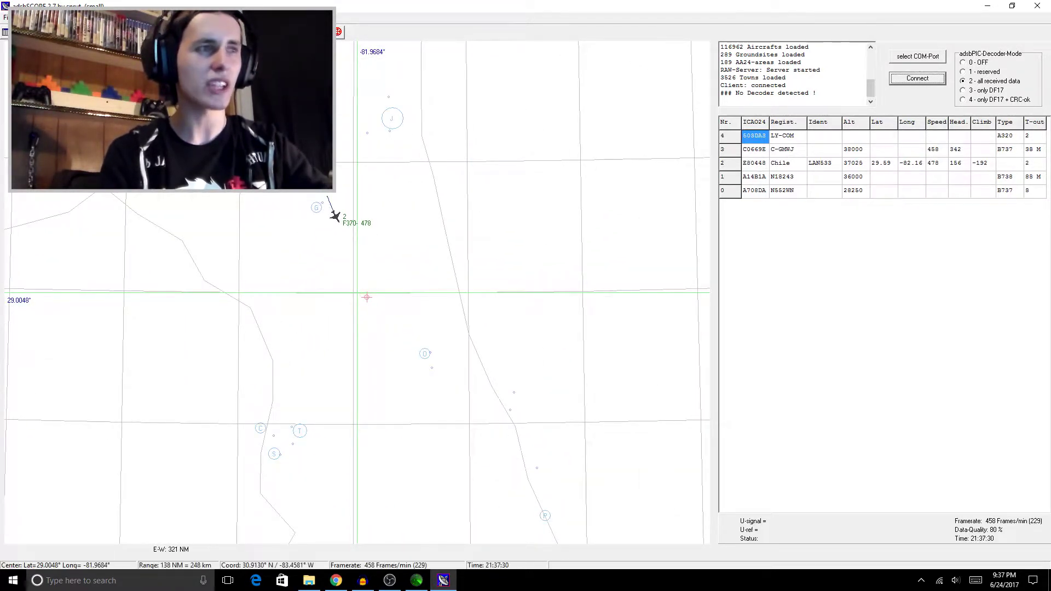
pyautogui.scroll(-1, 328, 245)
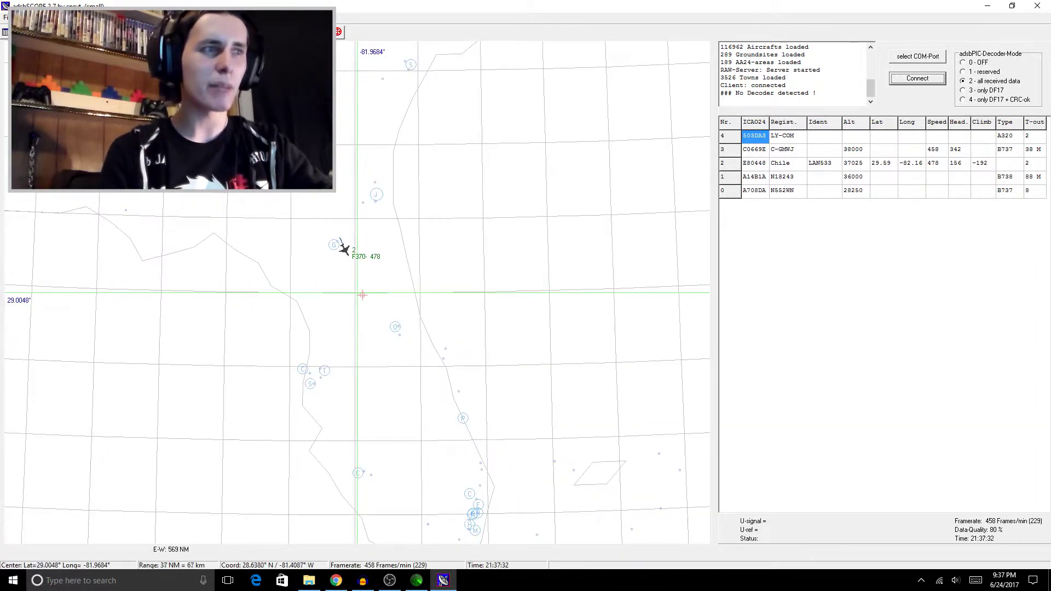
pyautogui.scroll(1, 377, 295)
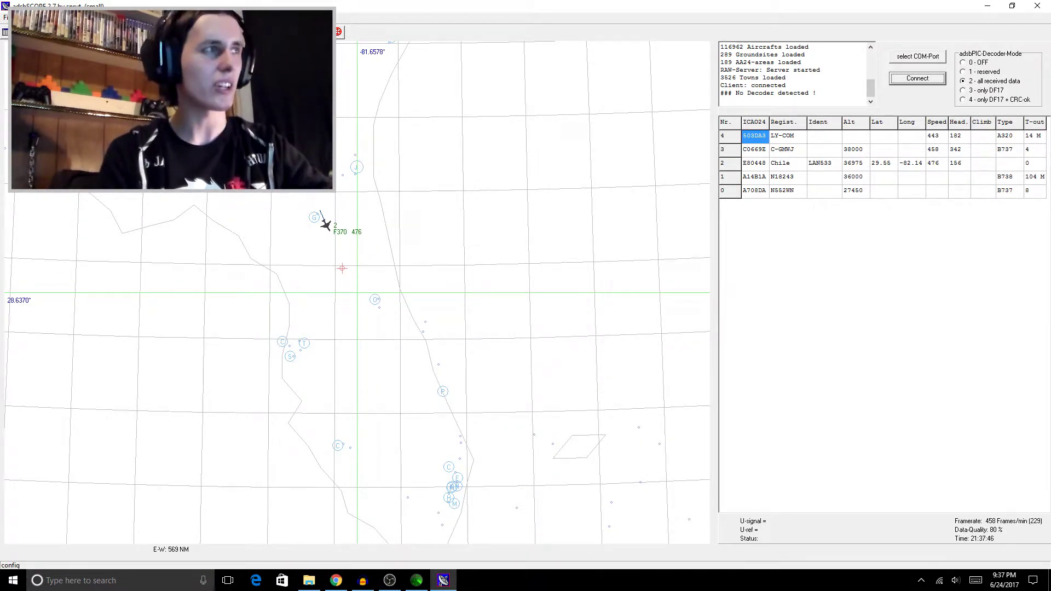
pyautogui.scroll(-1, 519, 217)
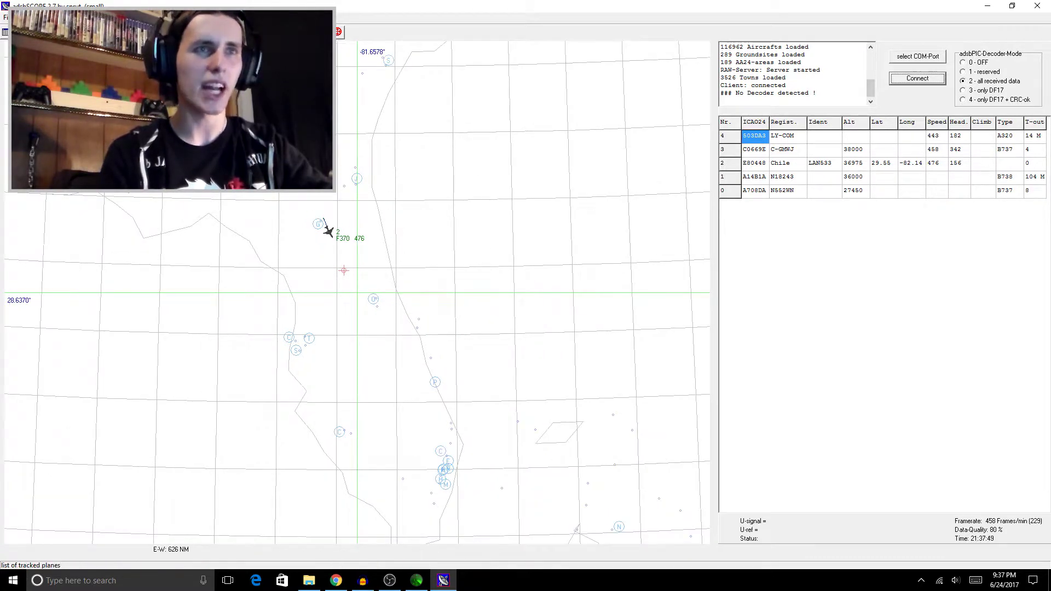